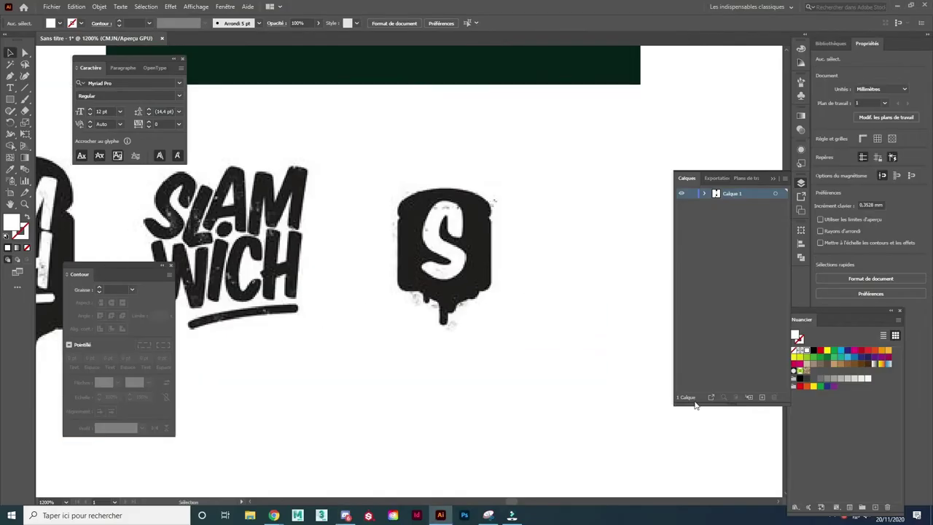
Add a new layer and pen-trace the S shape with curved segments, fill removed.
click(762, 396)
key(p)
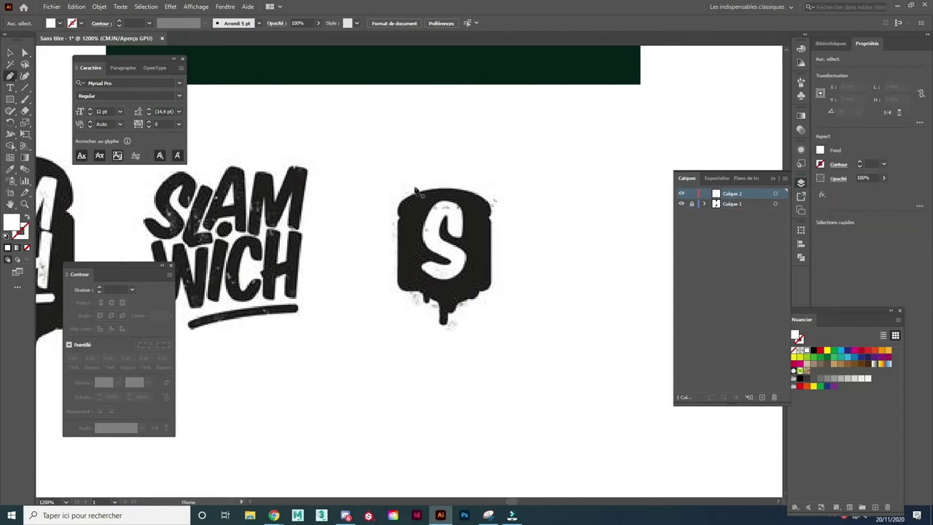
click(421, 268)
key(ctrl+plus)
key(ctrl+plus)
key(ctrl+plus)
mouse_move(441, 234)
mouse_down()
mouse_move(477, 247)
mouse_move(530, 222)
mouse_up()
drag(446, 201, 335, 188)
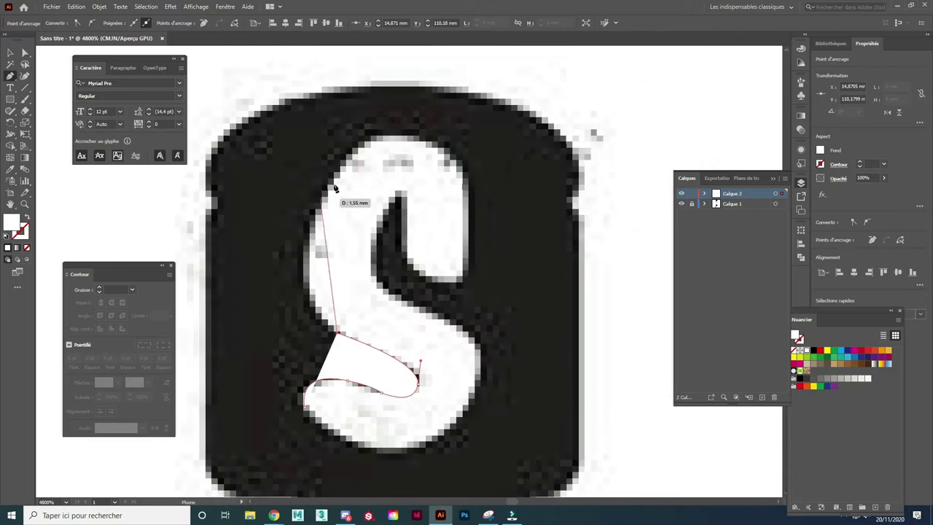
drag(405, 89, 390, 79)
drag(455, 157, 520, 235)
click(27, 248)
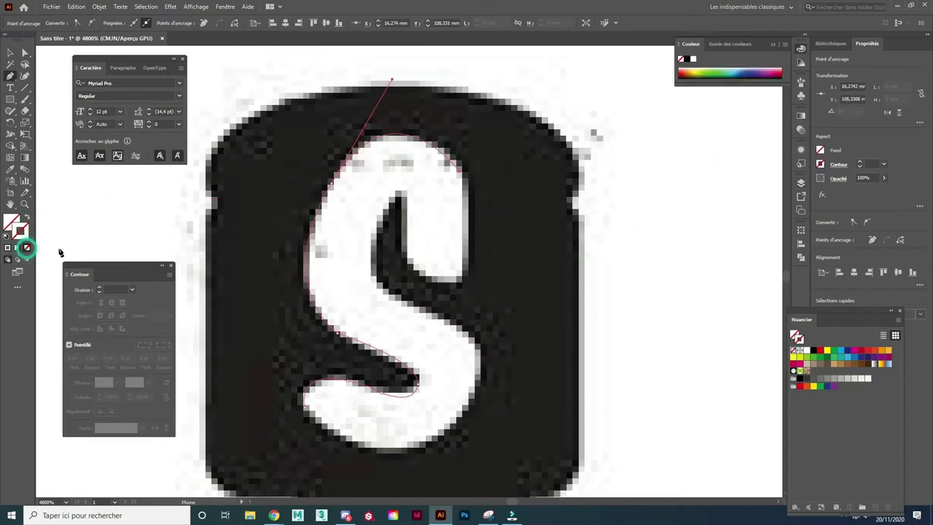
drag(406, 203, 412, 165)
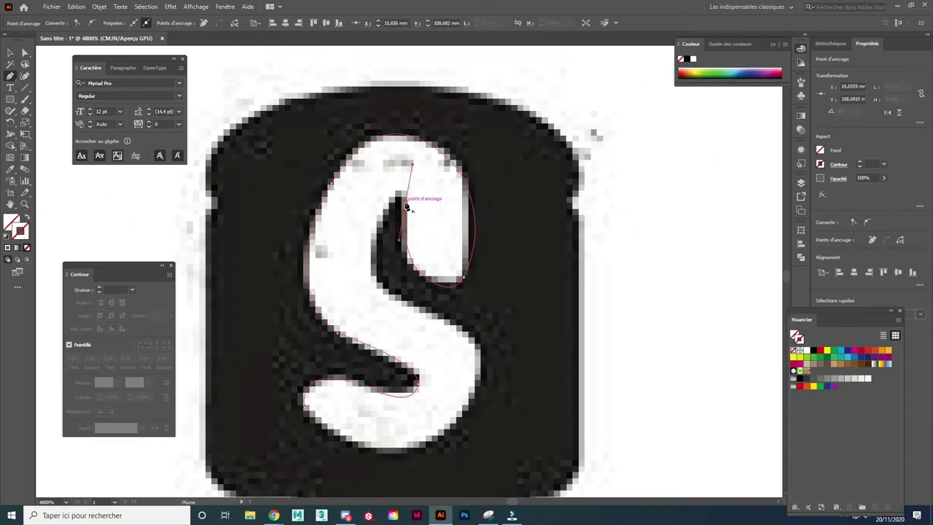
drag(450, 323, 450, 430)
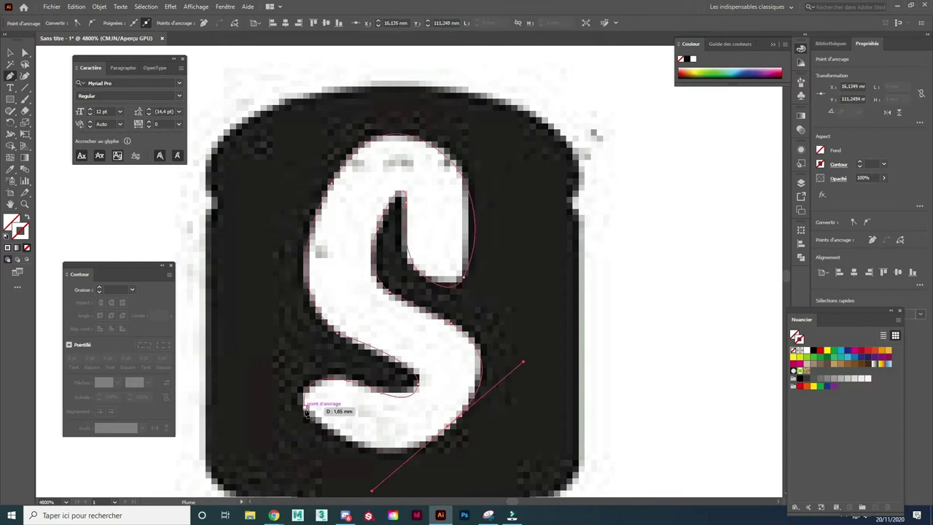
click(306, 412)
Trace and close the badge's outer outline, including the bottom drip.
key(ctrl+minus)
click(340, 380)
click(347, 252)
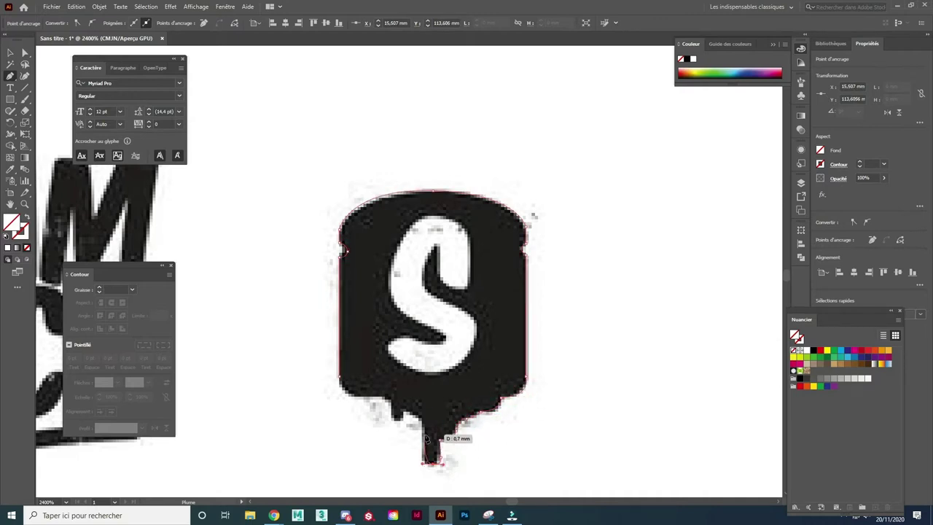
drag(379, 400, 392, 397)
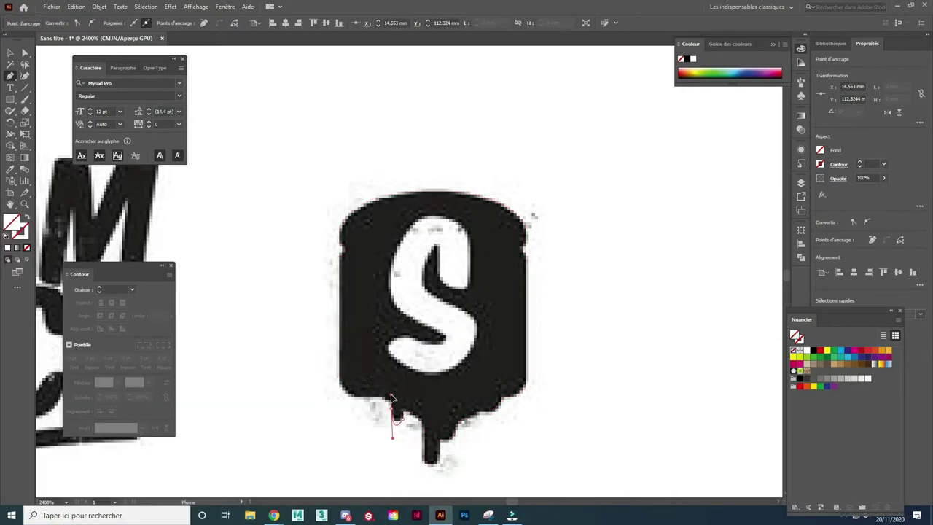
click(344, 360)
Fill the badge black with a white S and zoom out to all artboards.
key(F7)
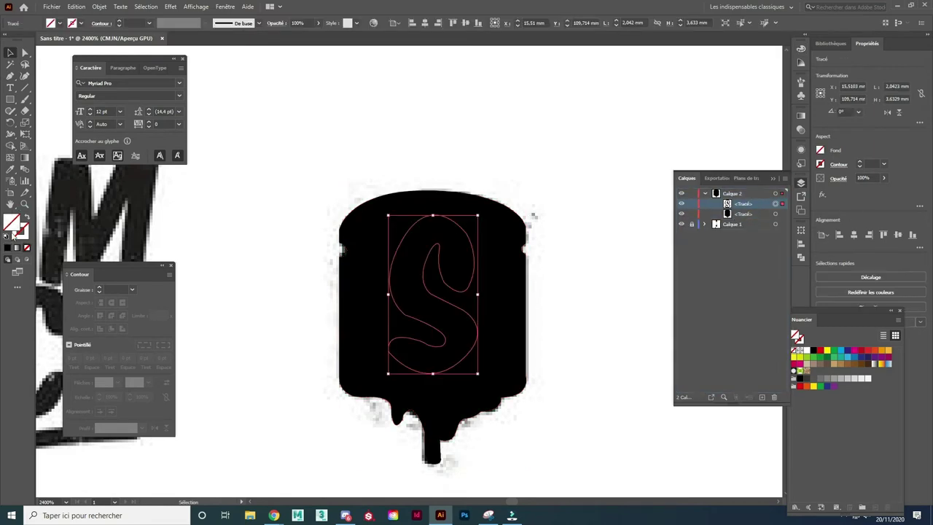
key(d)
key(ctrl+minus)
key(ctrl+minus)
key(ctrl+minus)
scroll(508, 469, down, 3)
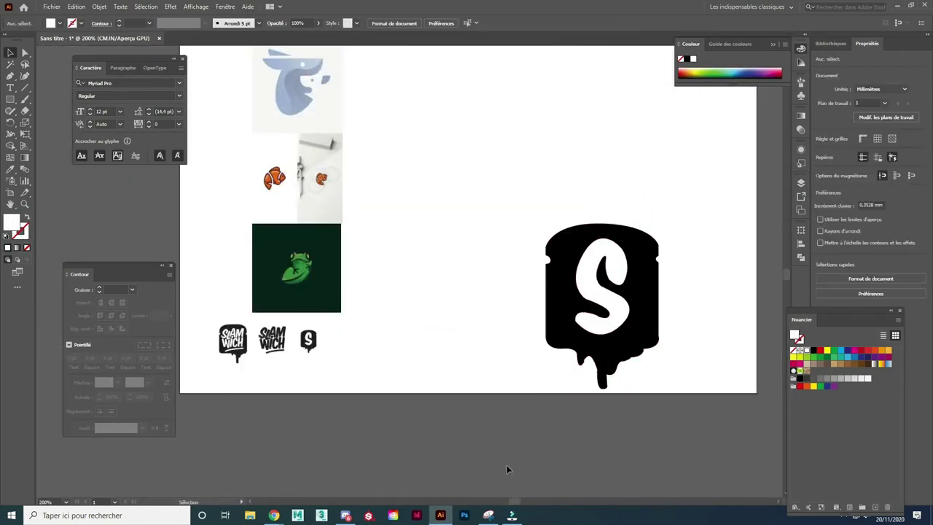
Pen-trace the rabbit's ear piece and head outline as closed shapes.
scroll(340, 98, up, 4)
key(p)
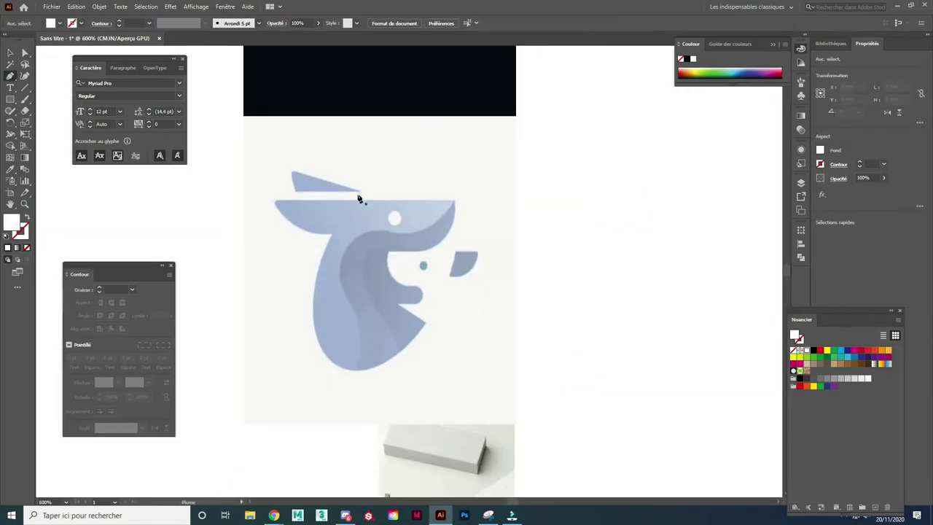
click(362, 191)
click(298, 178)
click(456, 200)
drag(390, 252, 315, 245)
click(387, 252)
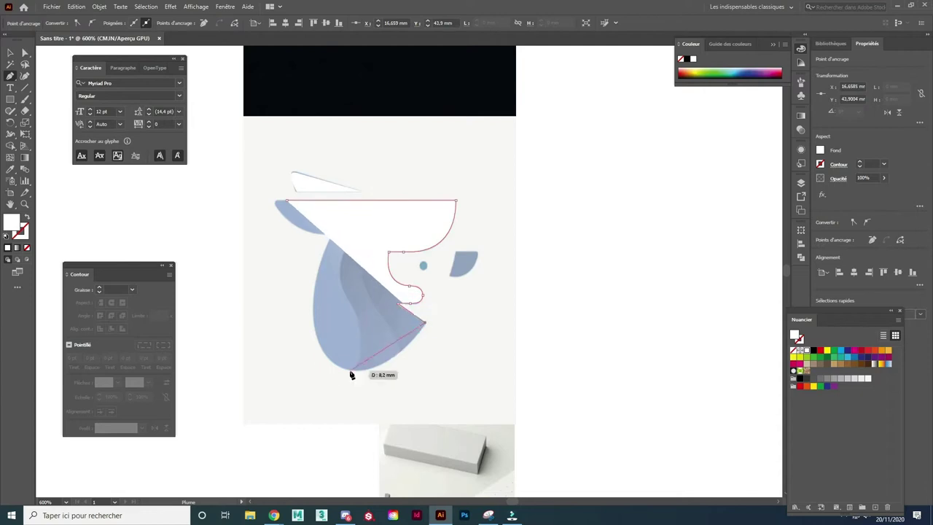
drag(277, 208, 256, 169)
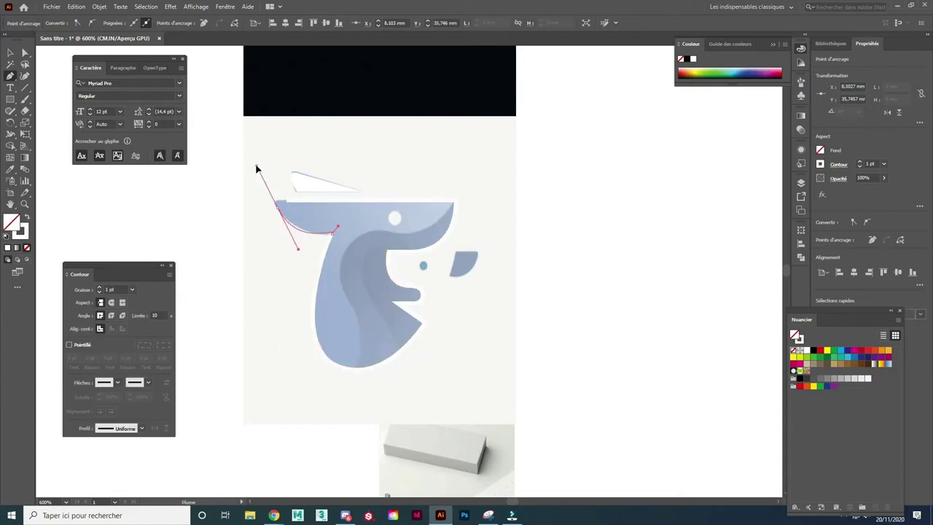
click(294, 204)
Draw a small circle for the eye and trace the curved piece beside the head.
alt+scroll(465, 284, up, 5)
click(10, 99)
drag(272, 175, 307, 209)
key(a)
drag(394, 236, 347, 235)
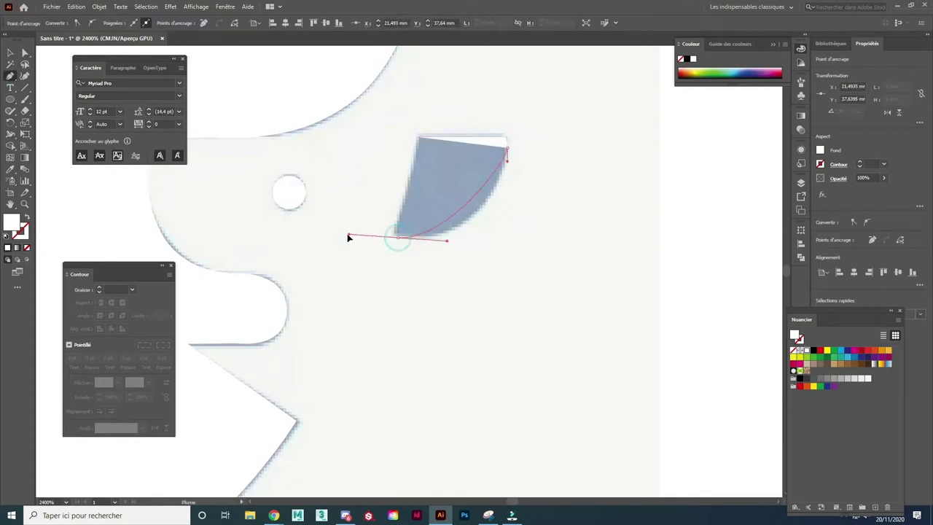
scroll(581, 286, down, 5)
key(F7)
Expand the layer, hide the traced shapes to reveal the reference, and select the head.
click(704, 203)
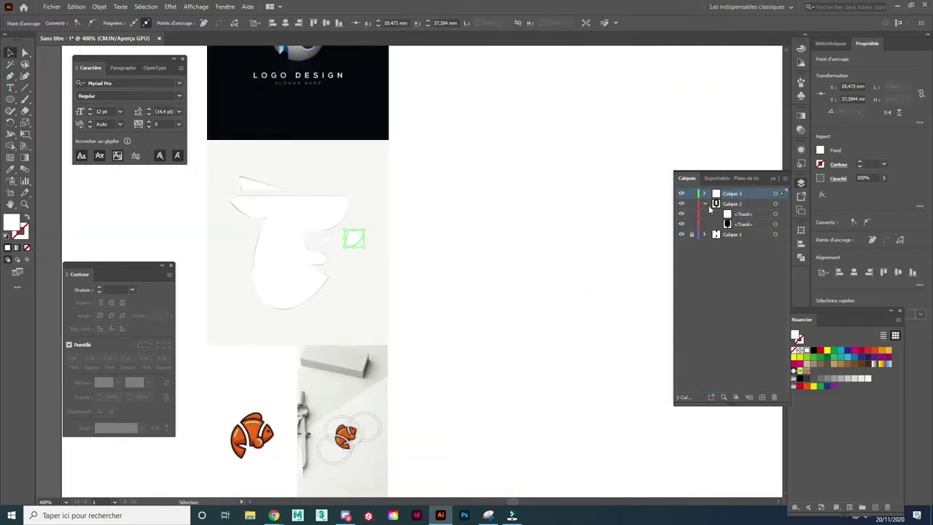
drag(681, 214, 682, 234)
click(282, 233)
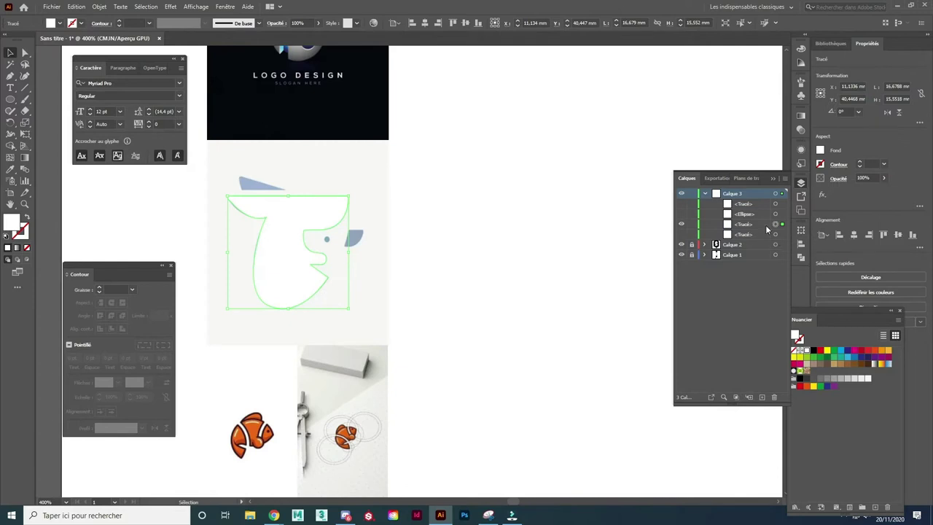
scroll(263, 271, up, 2)
Pen-draw a closed band path along the head's inner edge.
key(p)
click(438, 119)
drag(375, 167, 299, 194)
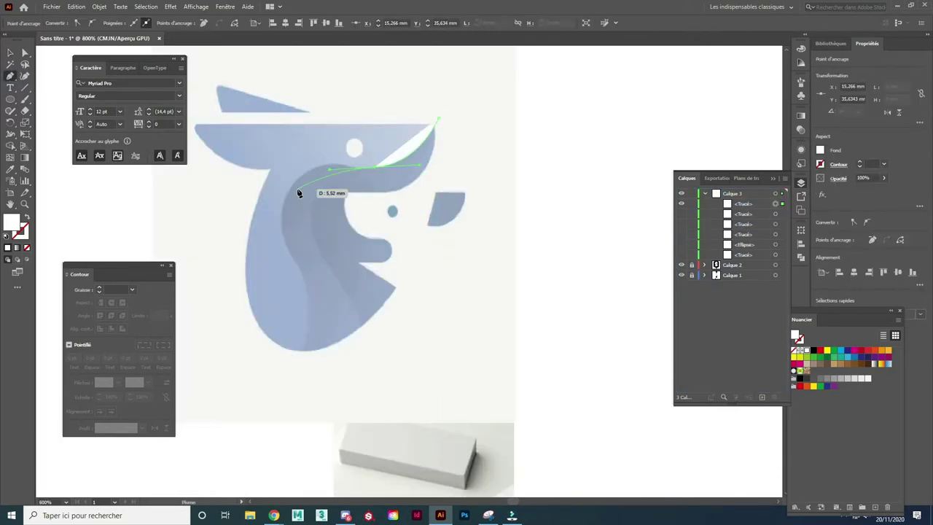
click(283, 220)
drag(292, 257, 265, 406)
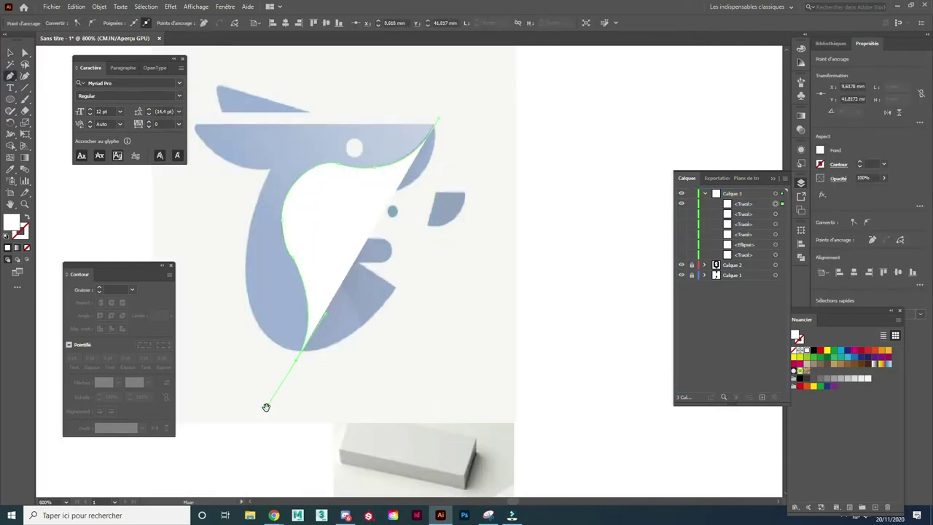
click(261, 352)
click(190, 209)
click(189, 120)
click(439, 115)
Fill the band dark red and clip it inside the head with Ctrl+7.
double_click(11, 222)
click(752, 192)
shift+click(774, 214)
key(ctrl+7)
double_click(683, 213)
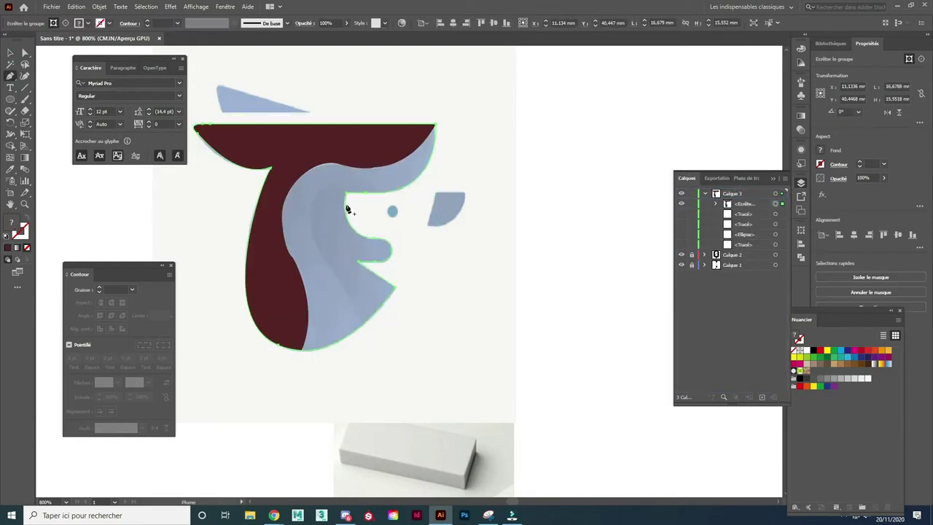
Pen-draw a second closed band shape inside the head.
click(427, 114)
click(295, 165)
click(287, 315)
click(285, 376)
click(337, 362)
click(357, 330)
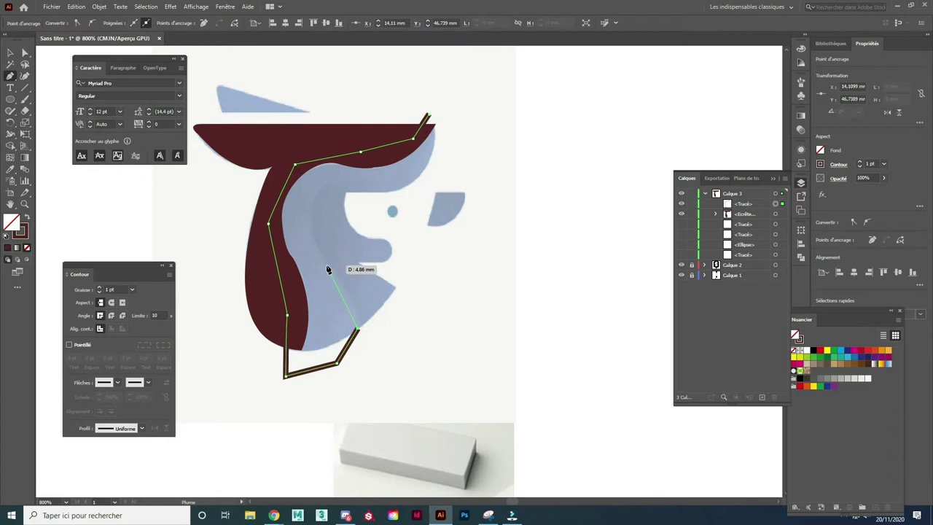
click(441, 198)
Colour the band red with no stroke, paste it into the clip group, and hide the reference layer.
click(428, 114)
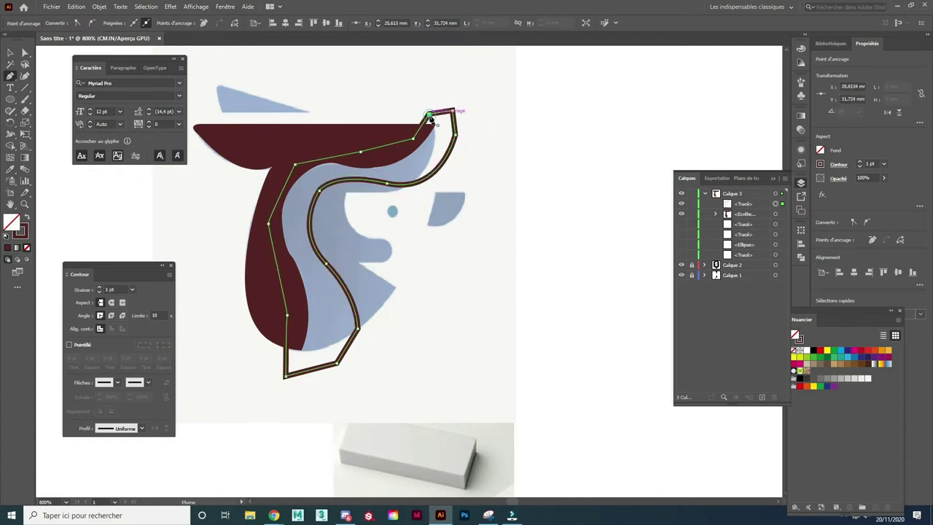
key(shift+x)
click(748, 193)
key(v)
click(537, 233)
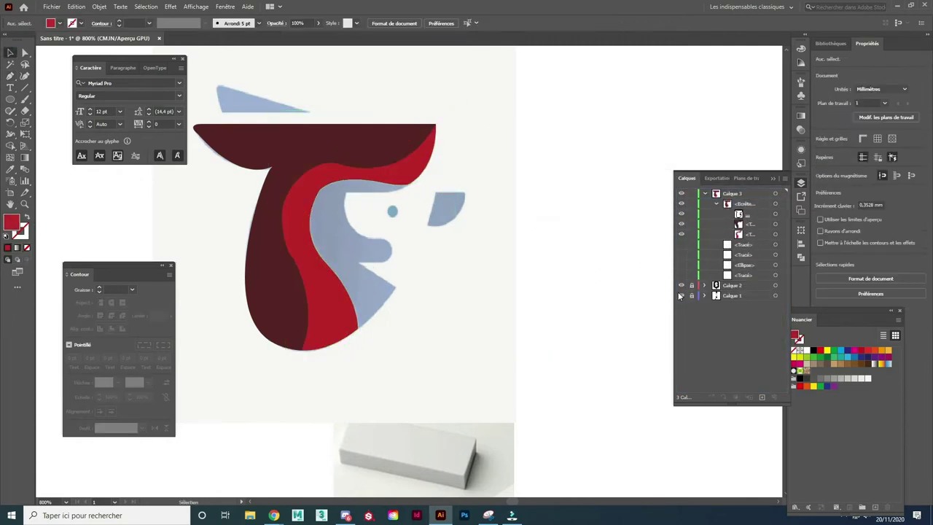
click(681, 295)
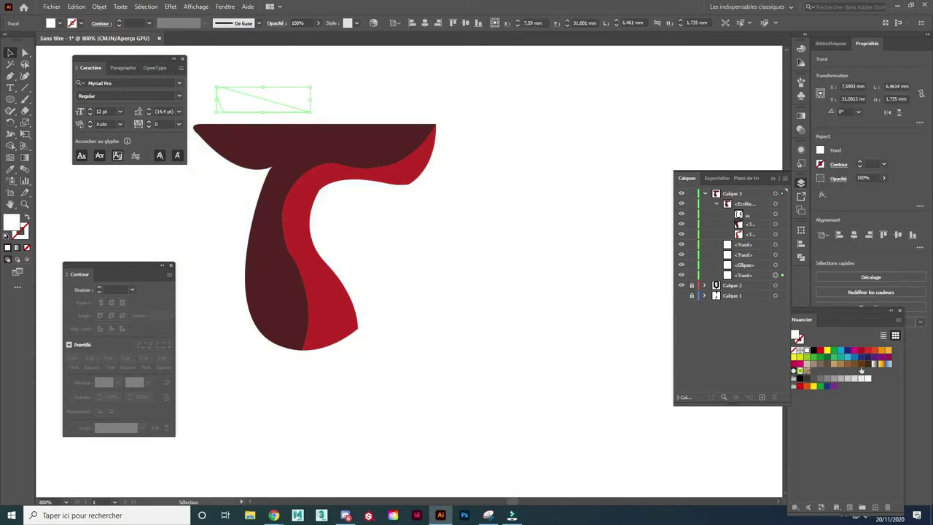
Fill the white shapes beige and give the band a diagonal beige linear gradient.
drag(807, 366, 391, 211)
click(777, 243)
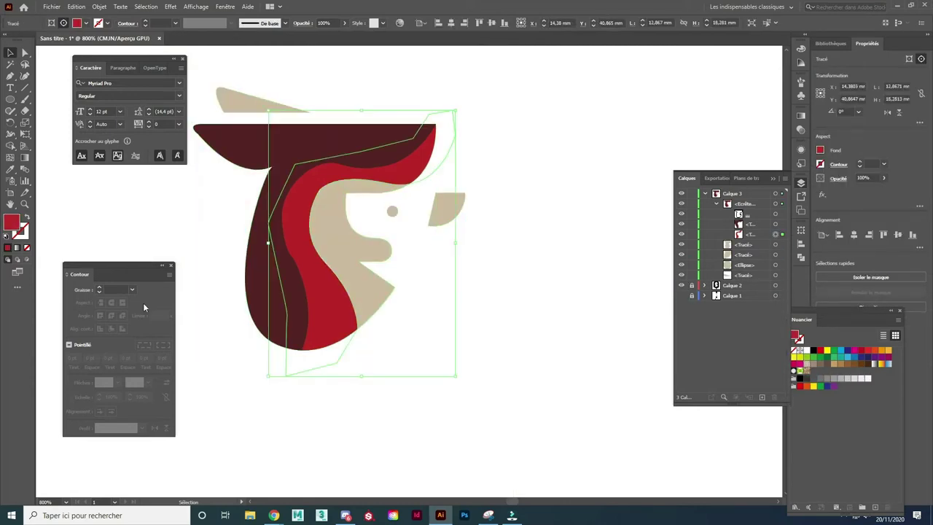
key(g)
click(297, 256)
drag(267, 311, 450, 130)
mouse_move(807, 369)
mouse_down()
mouse_move(680, 191)
mouse_move(772, 191)
mouse_move(710, 191)
mouse_up()
Apply the beige gradient to the dark red shape and make the eye white with black outline.
click(11, 54)
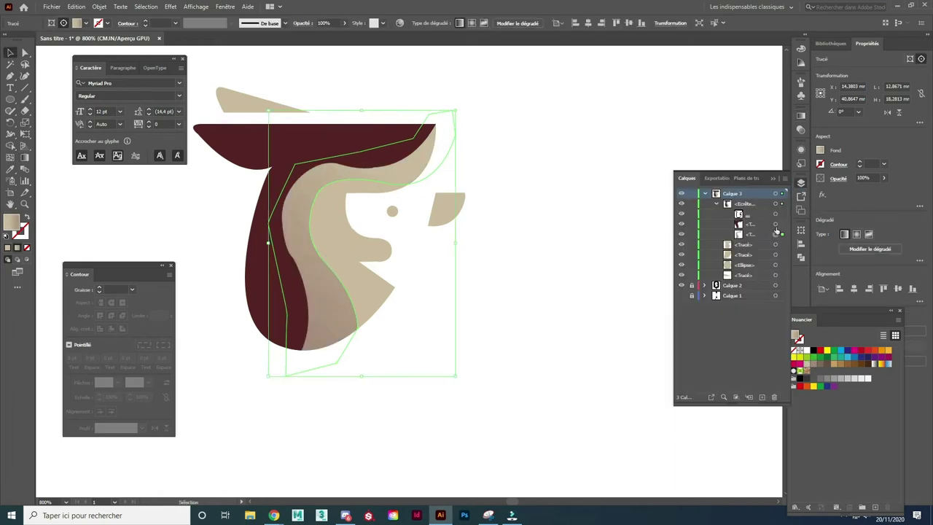
shift+click(219, 146)
click(681, 127)
click(771, 202)
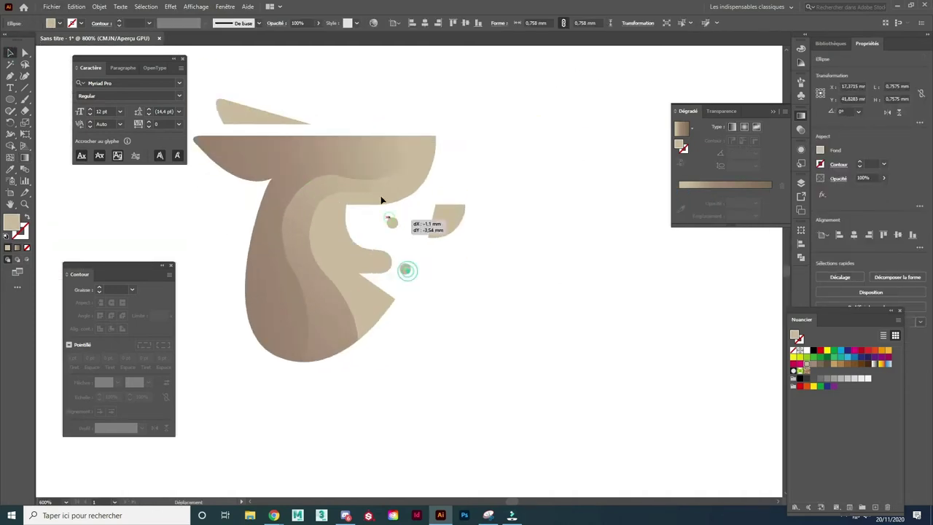
click(6, 235)
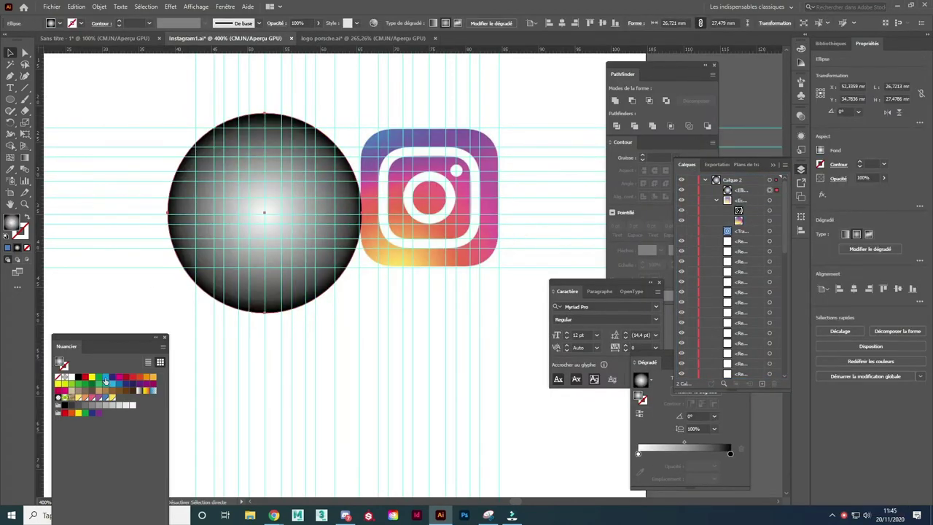
Clip the gradient circle to the Instagram icon and adjust its pink-orange gradient.
key(ctrl+7)
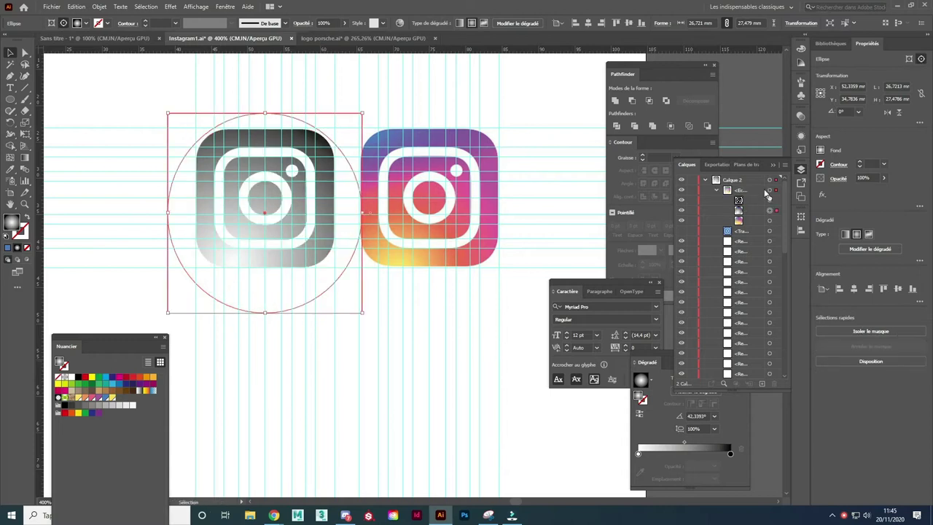
drag(647, 363, 200, 341)
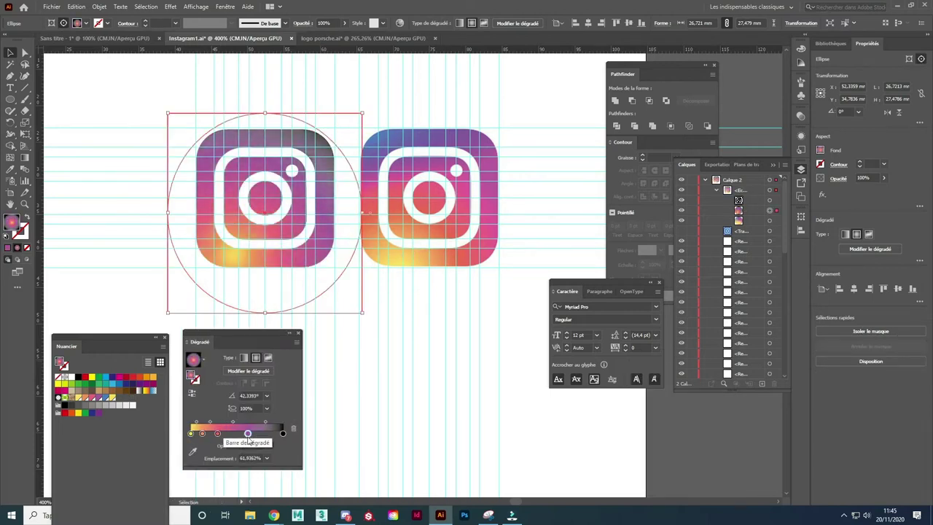
drag(298, 266, 298, 241)
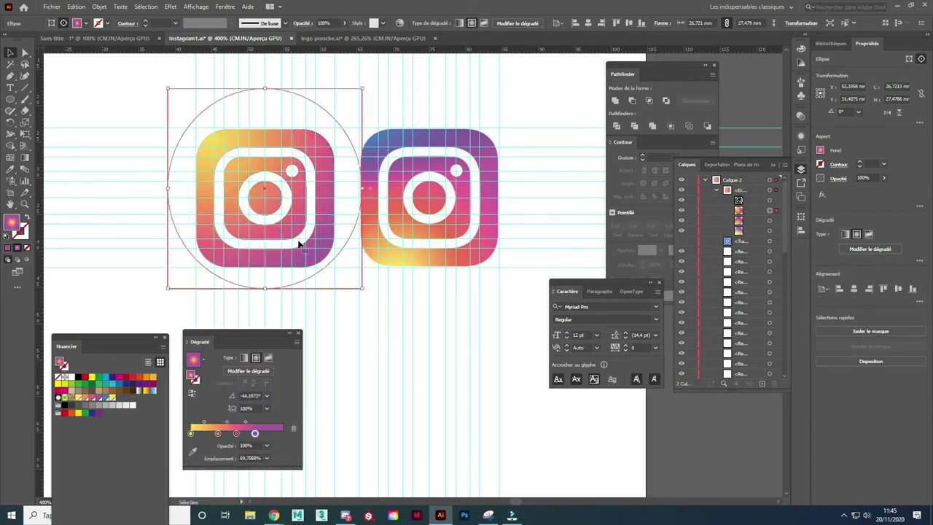
drag(217, 434, 232, 434)
Undo the trial gradient edits and switch to the Sans titre-1 document.
key(ctrl+z)
key(ctrl+z)
key(ctrl+z)
key(ctrl+z)
key(ctrl+z)
key(ctrl+z)
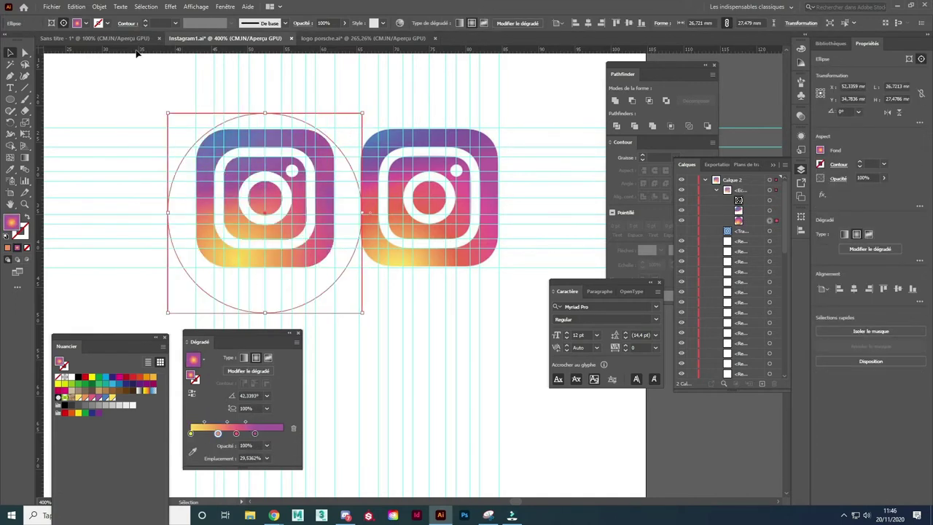
click(115, 37)
key(ctrl+z)
key(ctrl+z)
Undo back to the plain black TikTok note.
key(ctrl+z)
key(ctrl+z)
key(ctrl+z)
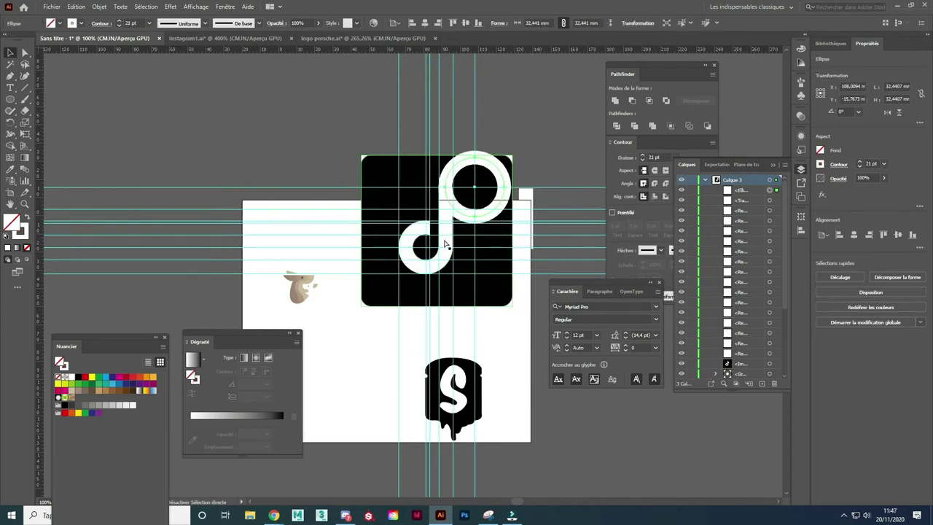
key(ctrl+z)
key(ctrl+z)
key(ctrl+z)
key(ctrl+z)
key(ctrl+z)
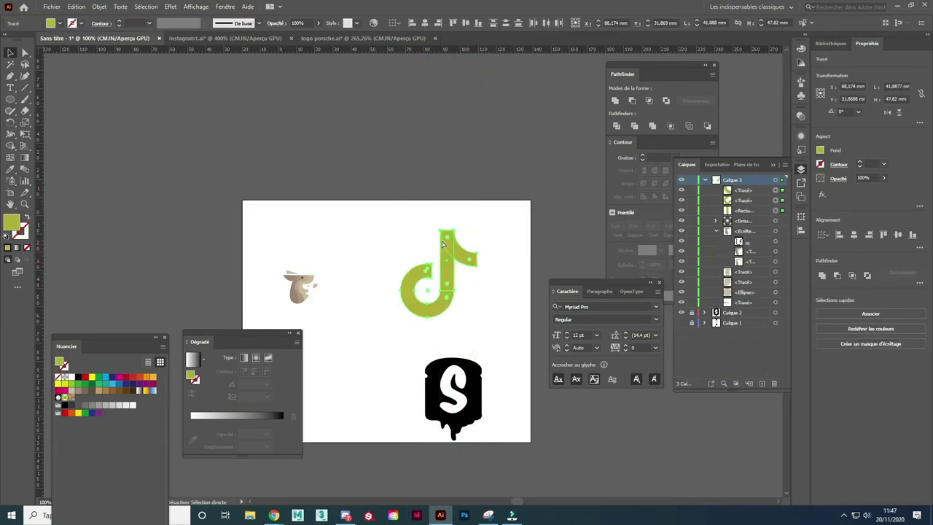
key(ctrl+z)
key(ctrl+Tab)
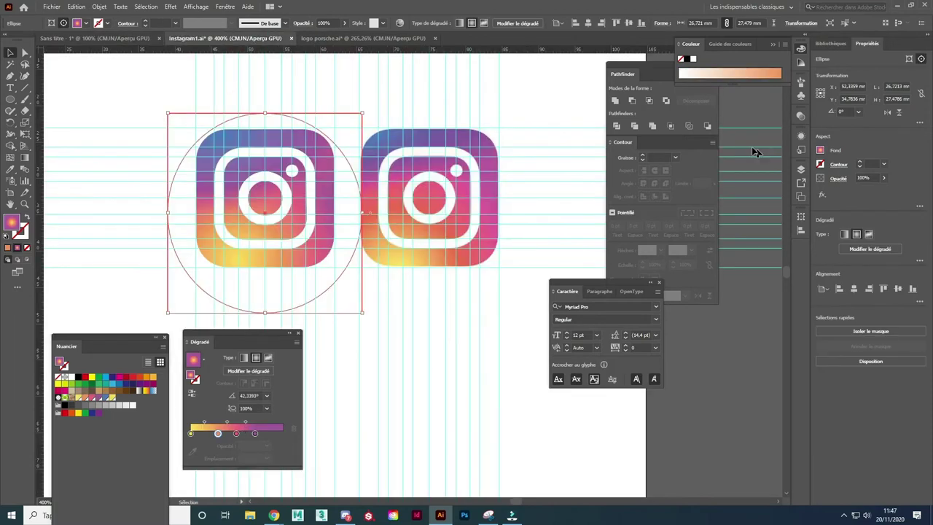
Paste the Instagram gradient circle above the note and clip it to the note shape.
key(ctrl+c)
key(ctrl+Tab)
key(ctrl+v)
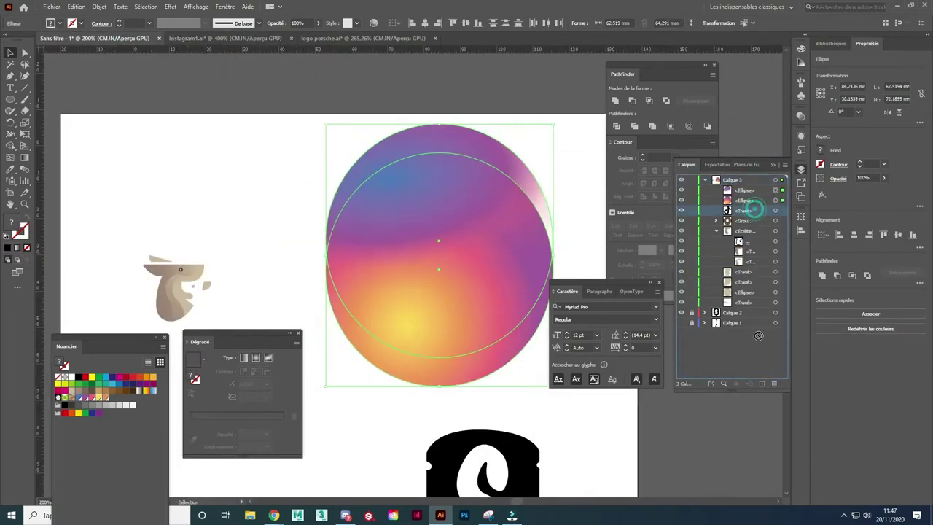
drag(758, 336, 755, 209)
click(756, 189)
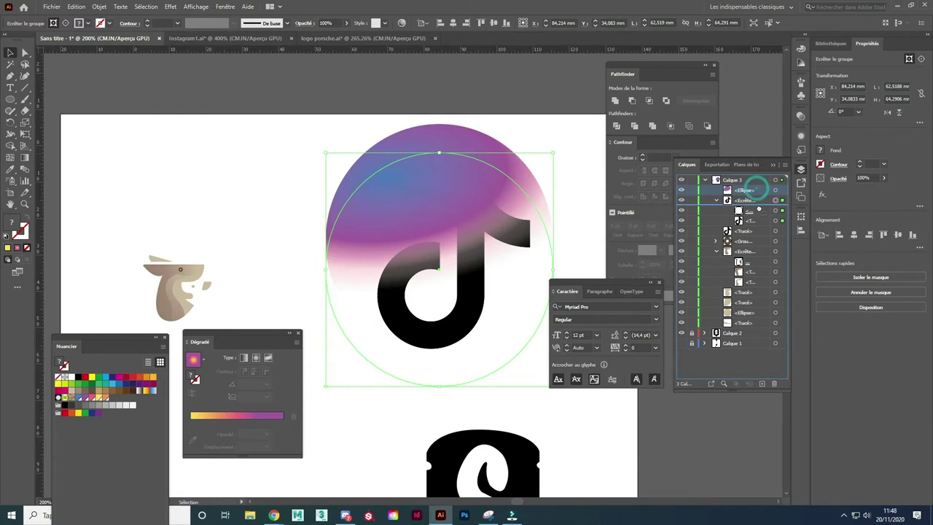
key(ctrl+7)
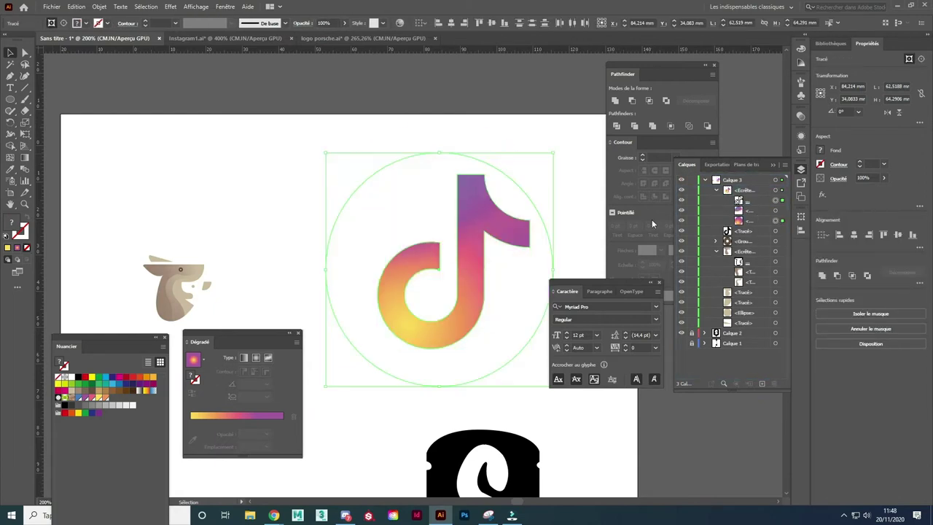
key(ctrl+shift+a)
key(ctrl+minus)
drag(248, 337, 122, 188)
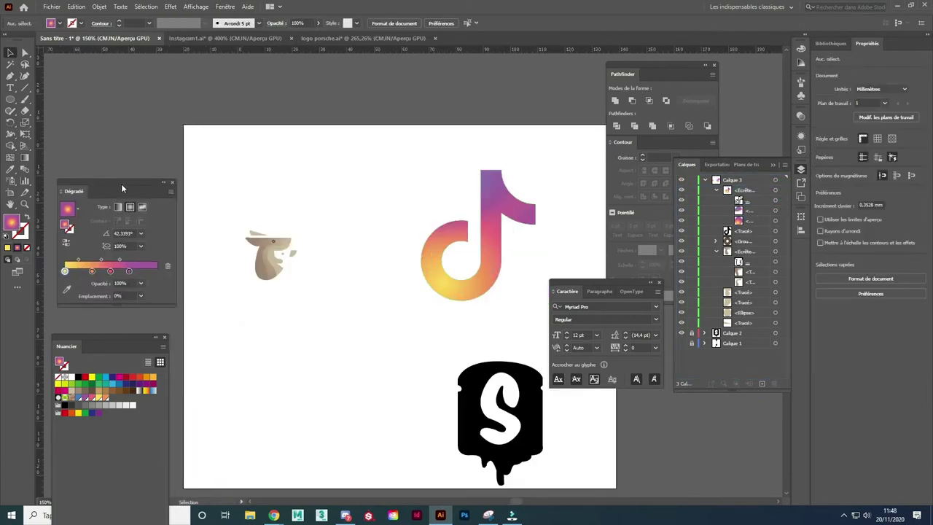
Draw an orange-filled circle matching the clownfish's round outline.
click(715, 190)
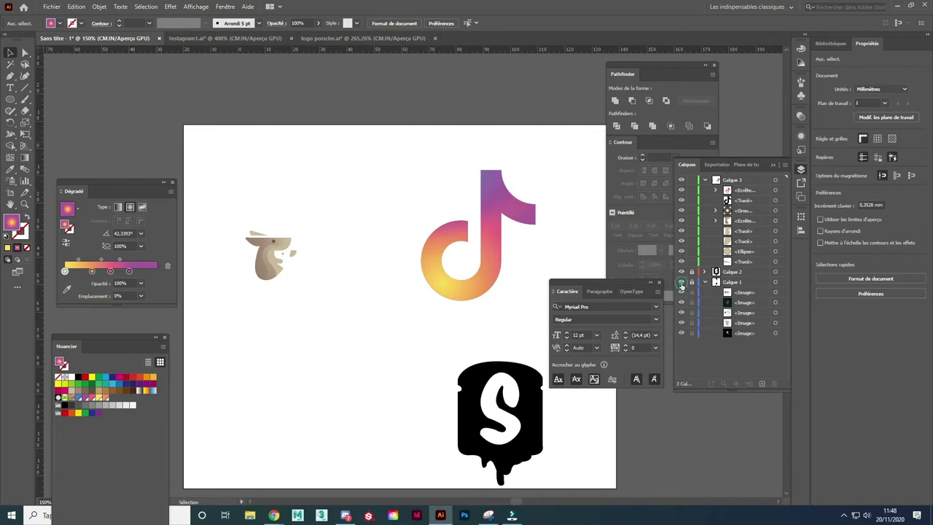
alt+scroll(302, 319, up, 6)
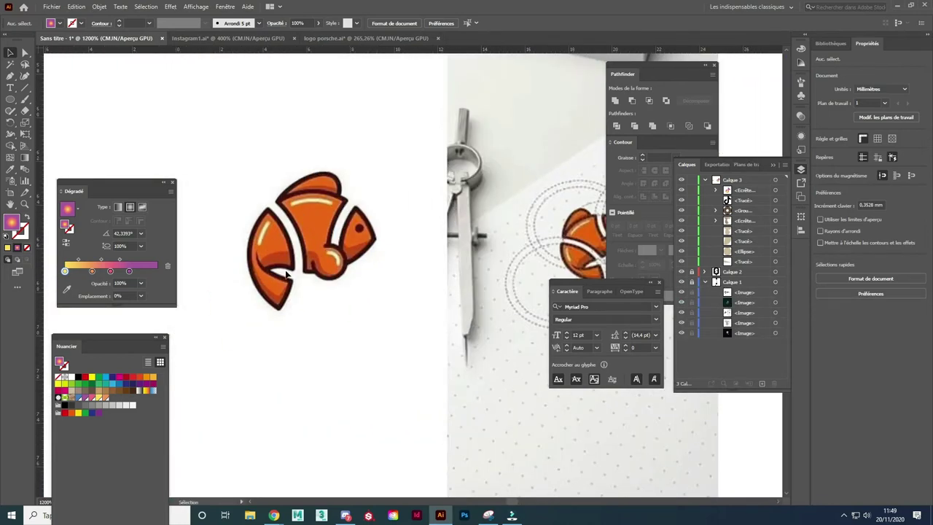
key(l)
drag(332, 191, 331, 309)
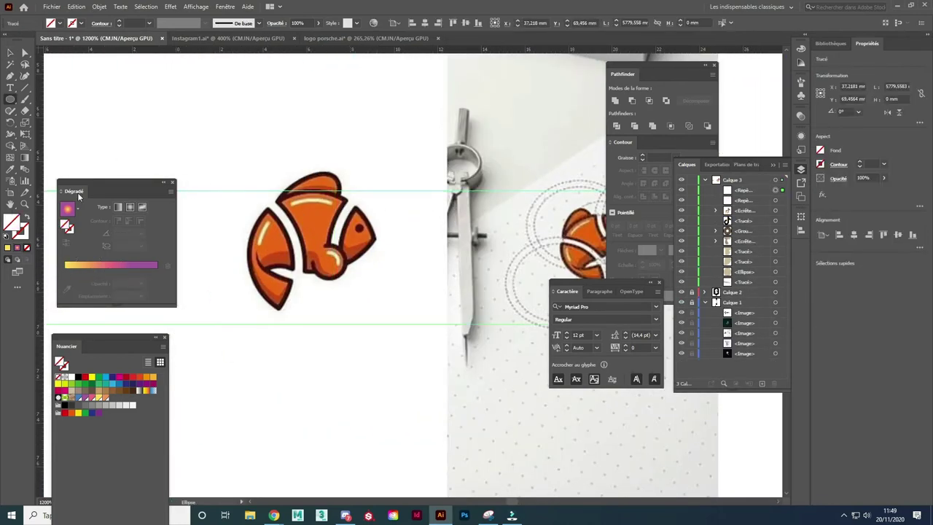
drag(249, 191, 380, 321)
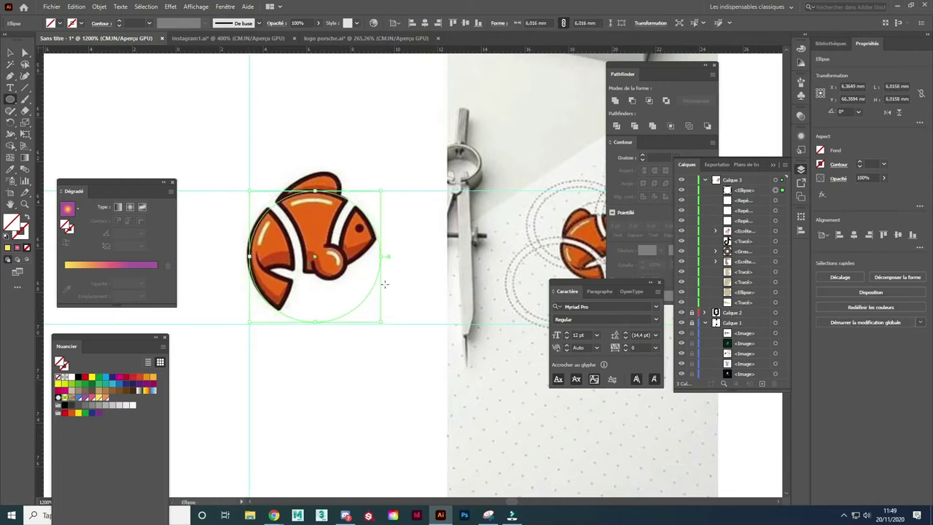
click(144, 377)
drag(124, 339, 516, 202)
Move the circle below the fish and eyedropper the fish's dark brown outline colour into it.
key(v)
drag(315, 256, 168, 380)
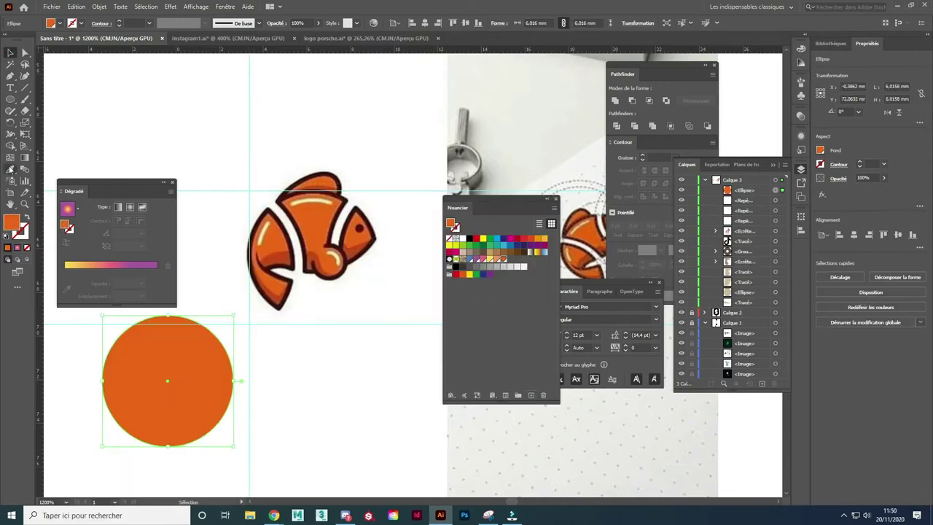
click(10, 169)
click(277, 259)
click(321, 199)
click(291, 182)
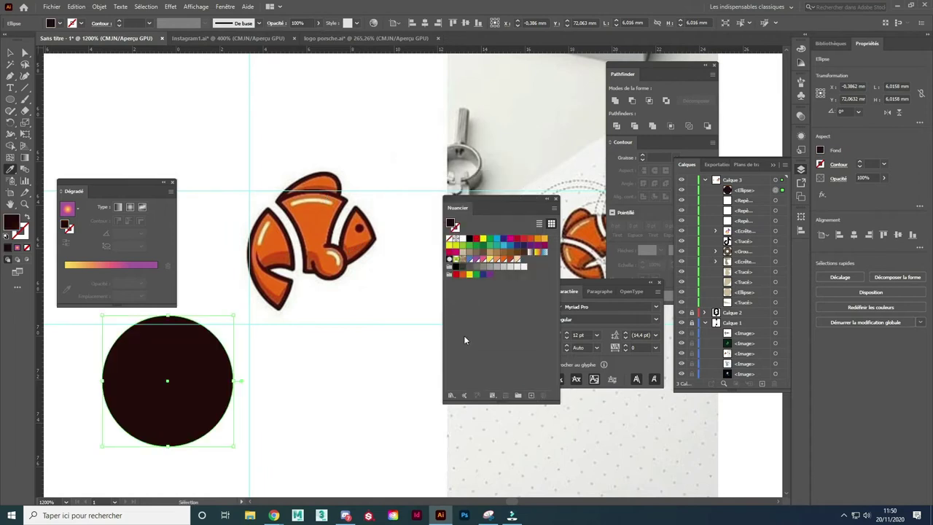
key(v)
mouse_move(207, 366)
mouse_down()
mouse_move(228, 406)
mouse_move(240, 378)
mouse_move(268, 359)
mouse_up()
Swap fill and stroke, set the fill to orange, and zoom in on the clownfish.
click(27, 217)
click(503, 260)
key(ctrl+plus)
key(ctrl+plus)
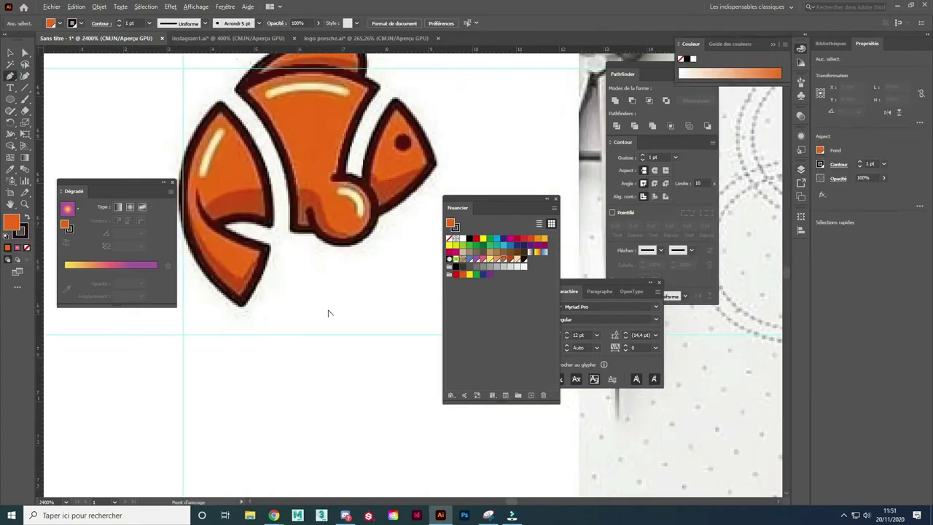
scroll(327, 313, up, 2)
key(p)
click(240, 478)
Pen-trace the clownfish's left fin as a closed shape.
drag(220, 281, 315, 179)
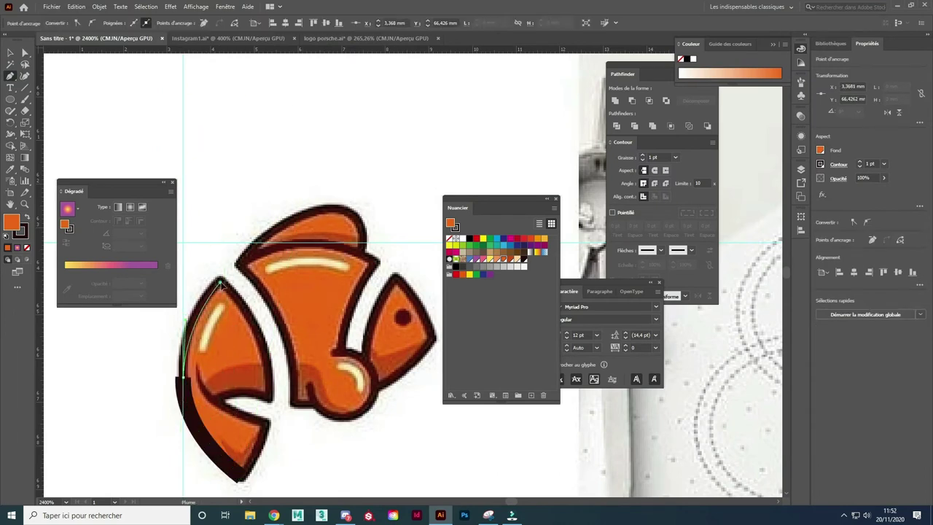
click(220, 280)
drag(268, 397, 269, 476)
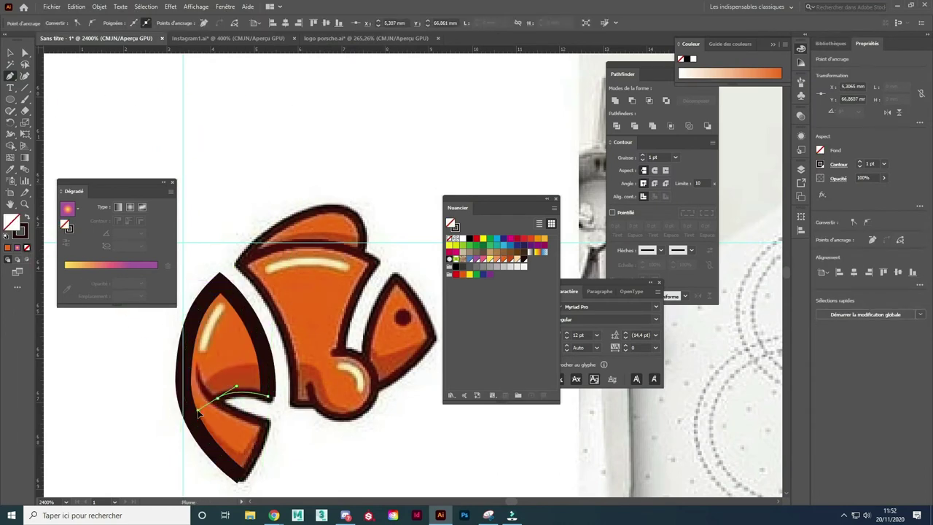
click(241, 477)
key(v)
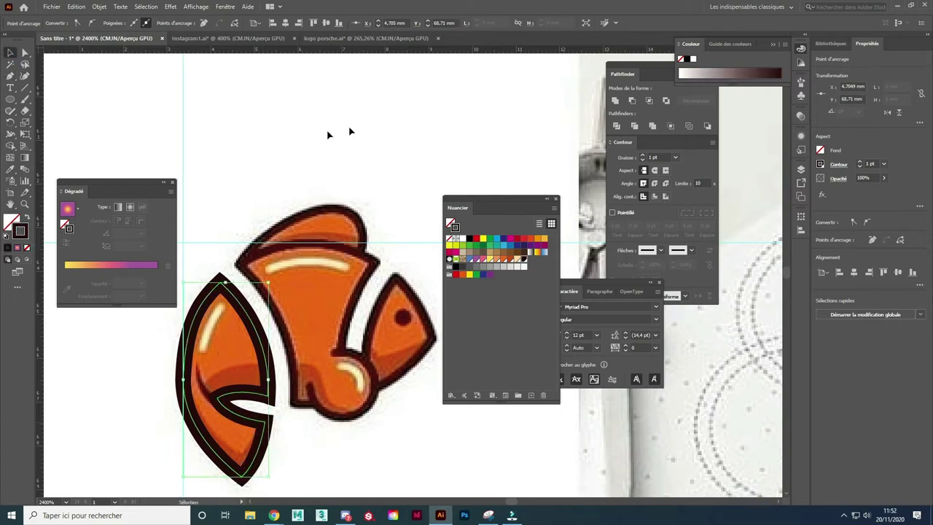
Trace the fish's main body outline as a closed shape.
click(233, 181)
key(p)
click(294, 403)
drag(240, 264, 259, 266)
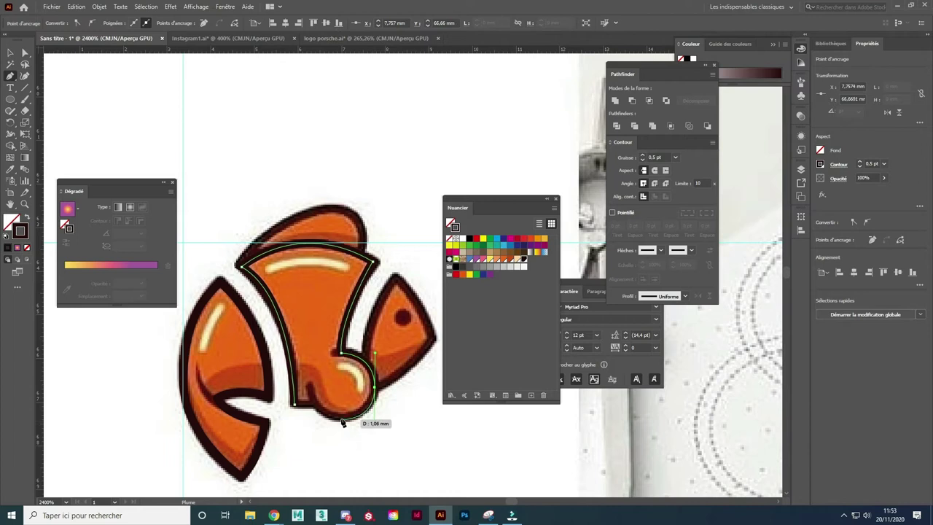
click(294, 403)
Trace the lower body and top edge, then select all traced fish paths.
click(432, 339)
drag(374, 386, 351, 392)
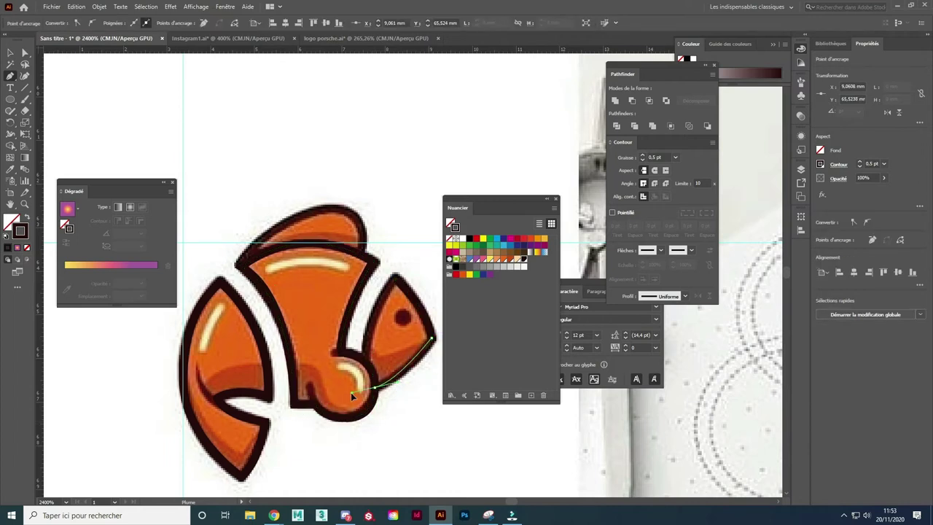
click(362, 357)
click(343, 210)
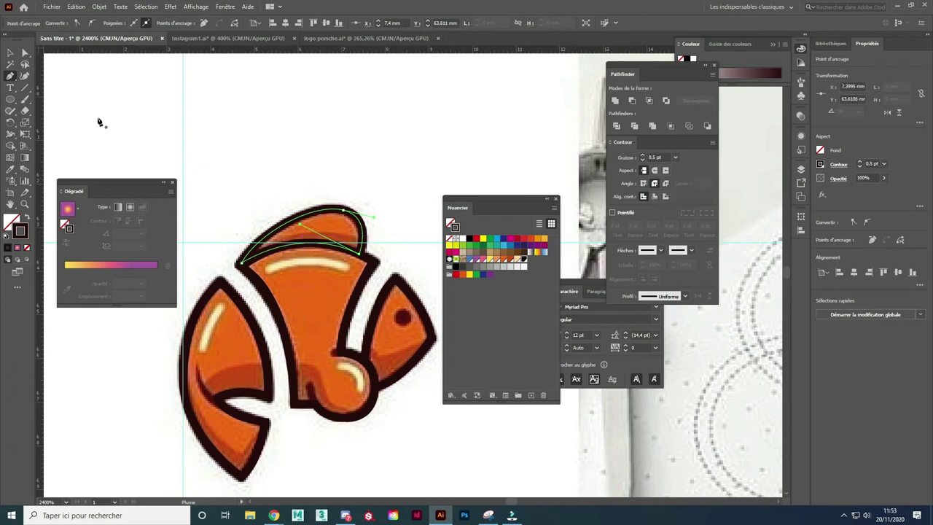
key(ctrl+a)
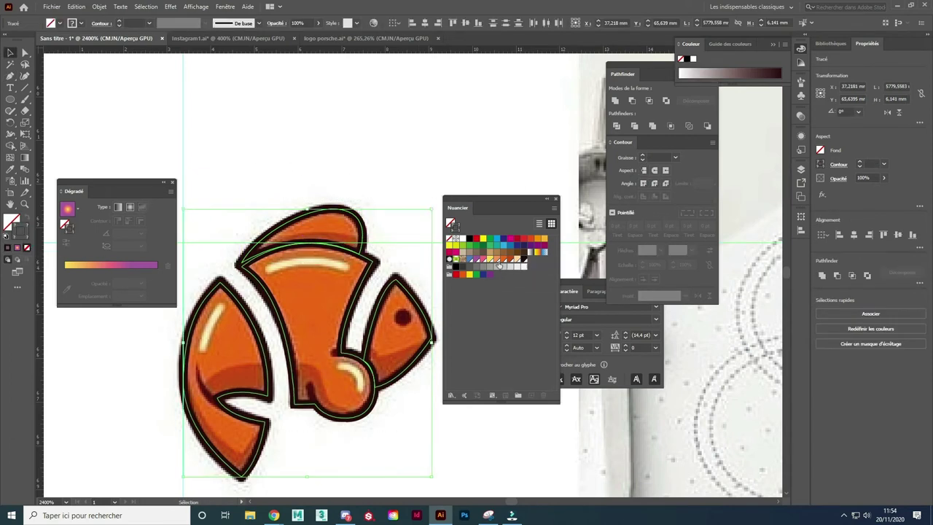
Fill the traced clownfish shapes flat orange and apply an Object menu command.
click(499, 264)
click(99, 6)
click(252, 286)
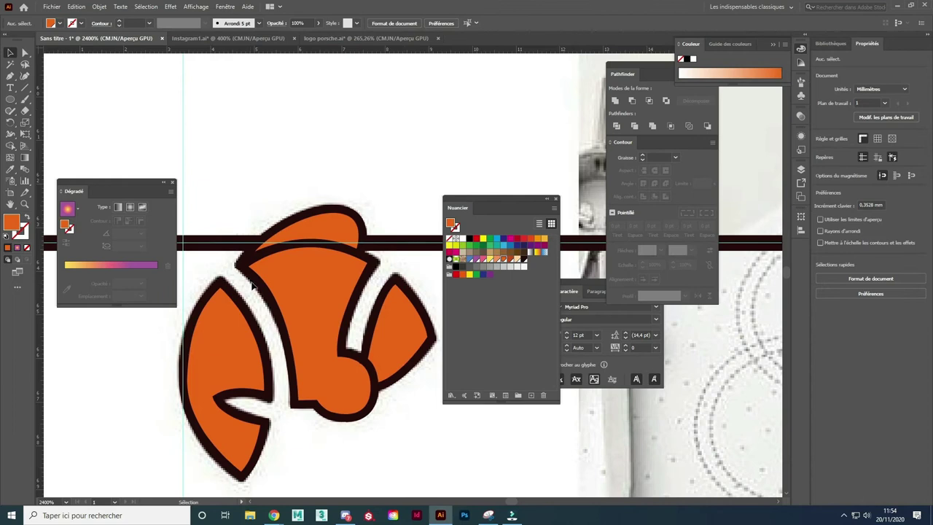
Select the traced fish group and draw a small white eye circle with a black 0.5 pt outline.
key(F7)
click(381, 319)
scroll(361, 399, down, 3)
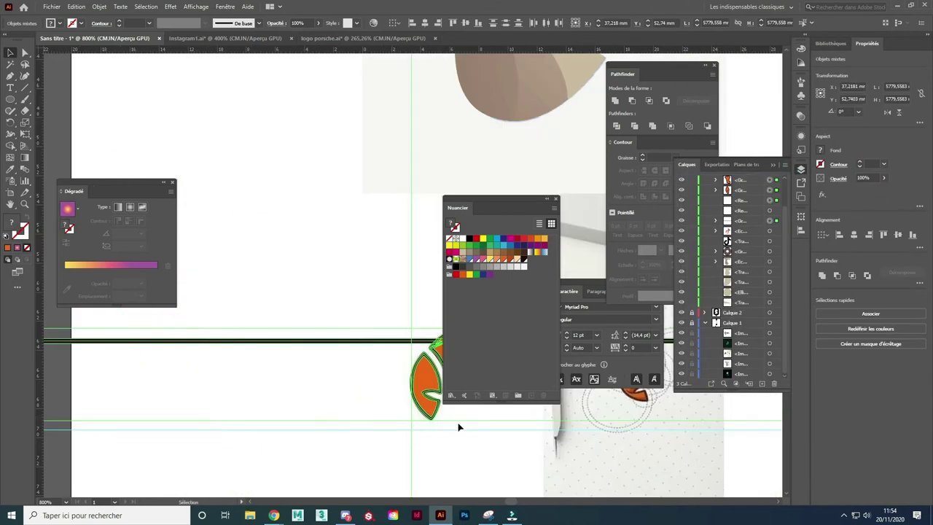
key(l)
drag(285, 326, 305, 344)
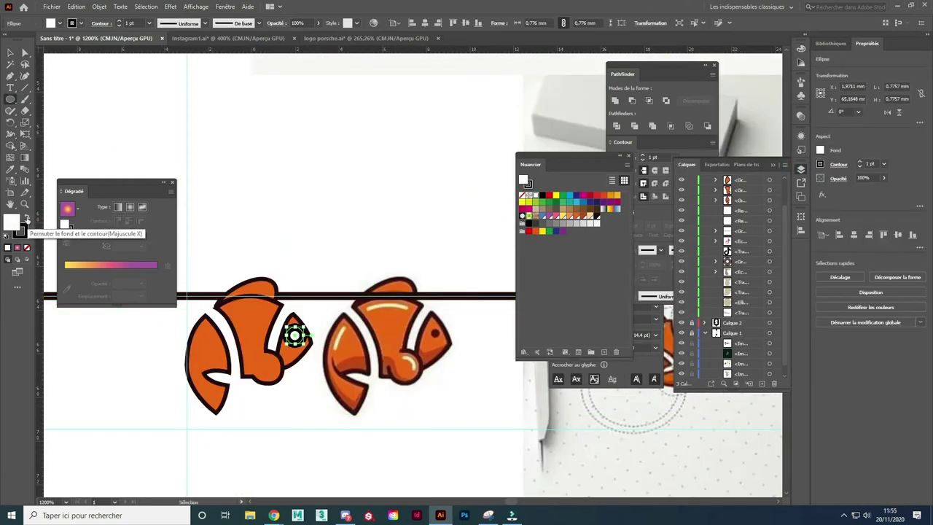
click(595, 218)
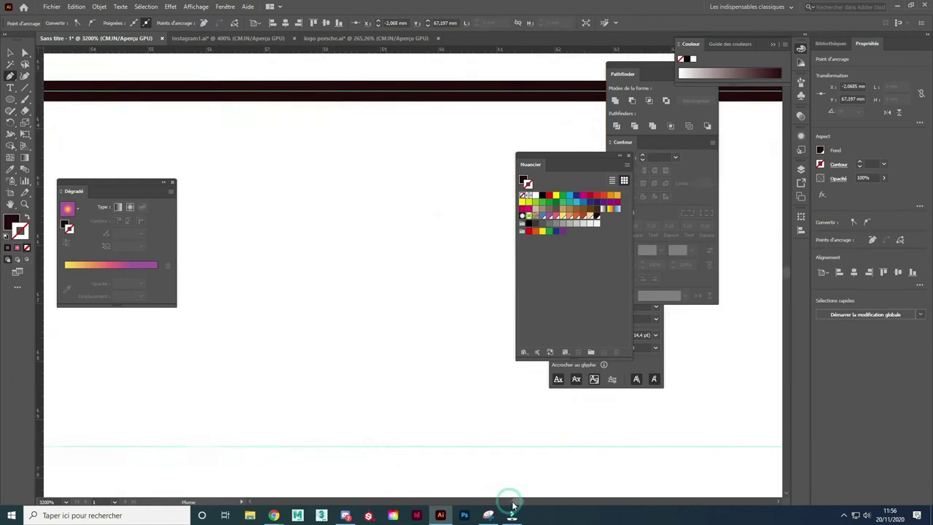
Give the fish path a cream 0.5 pt outline and shape its crescent highlight.
scroll(332, 363, down, 3)
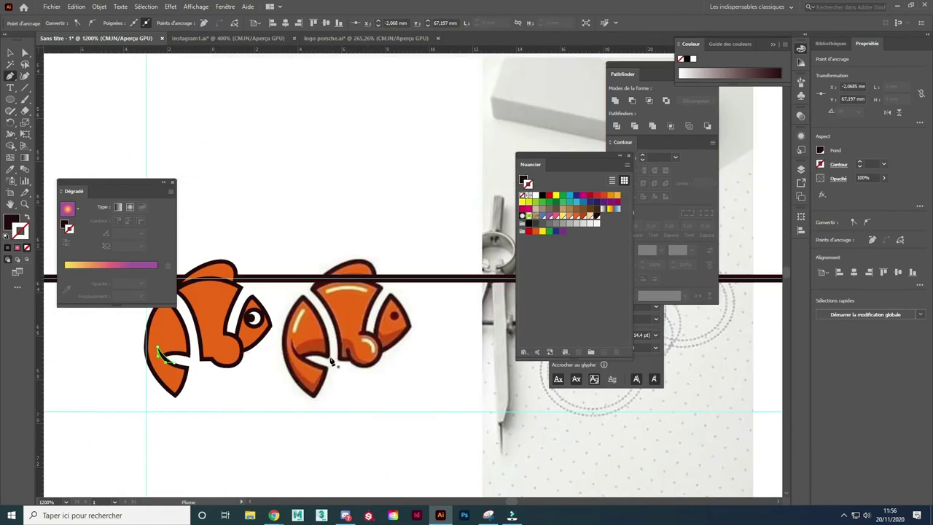
click(589, 216)
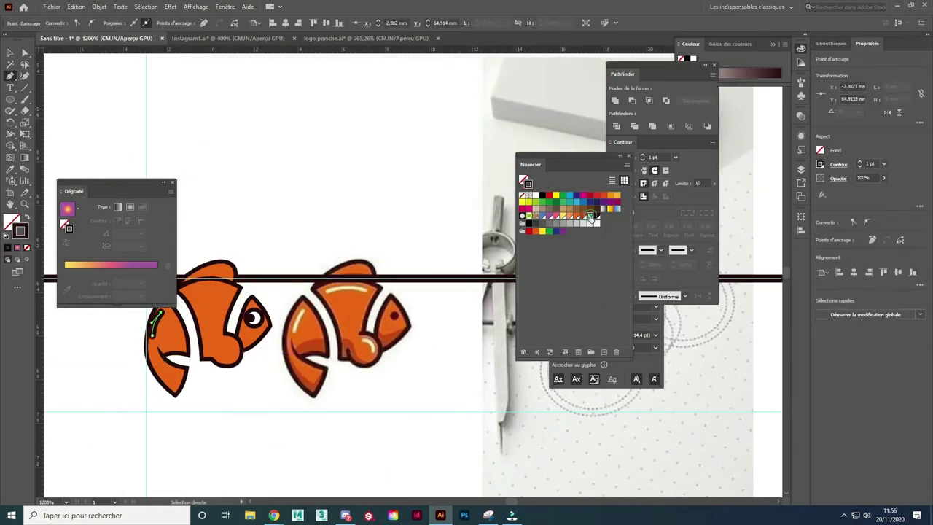
click(675, 157)
click(685, 182)
drag(231, 290, 235, 281)
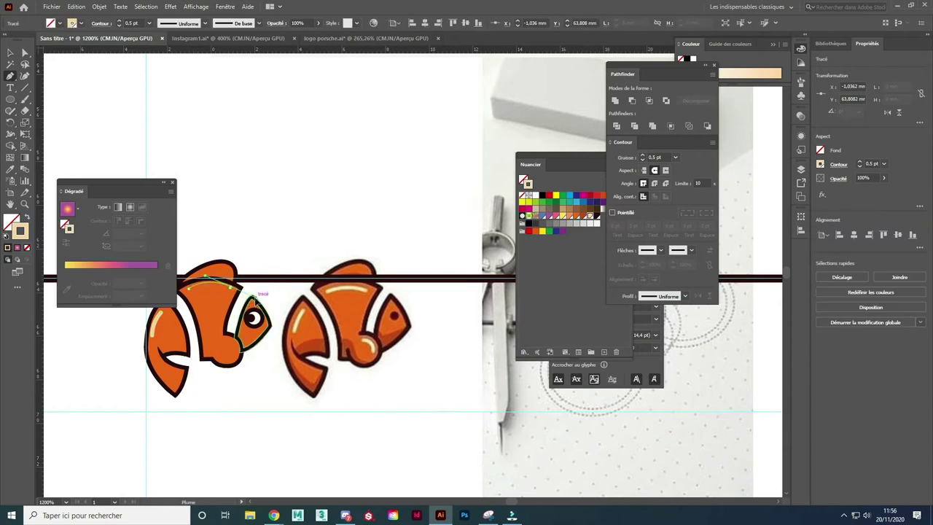
click(188, 289)
Trace a closed fin path along the left fish's lower edge.
click(10, 75)
scroll(234, 351, up, 2)
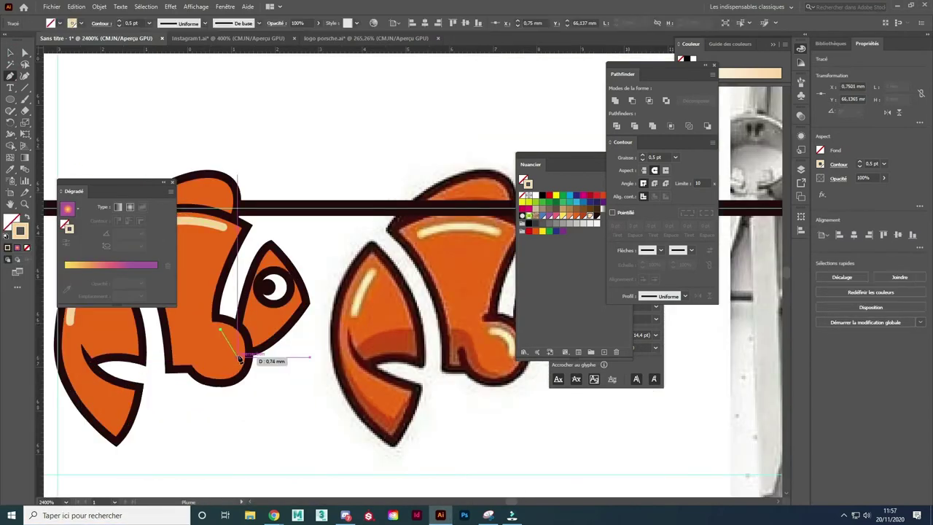
click(113, 423)
click(135, 400)
click(117, 435)
drag(58, 341, 68, 297)
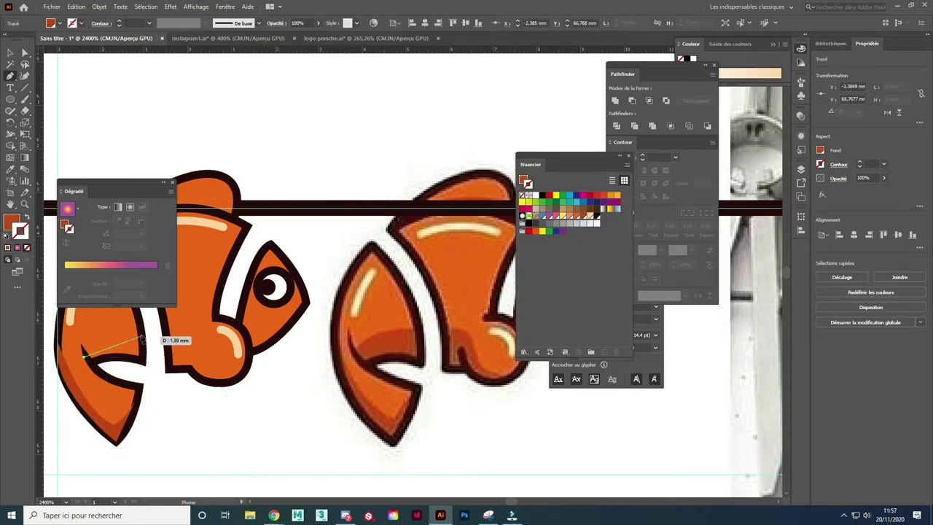
Trace curved shading and outline paths on the fish's lower fin.
drag(89, 362, 91, 365)
click(169, 348)
drag(197, 344, 216, 378)
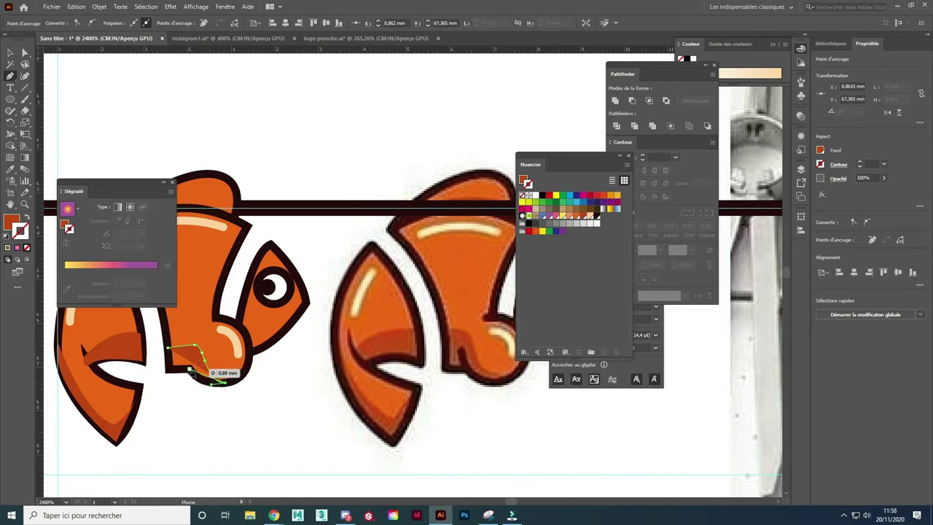
drag(109, 191, 328, 70)
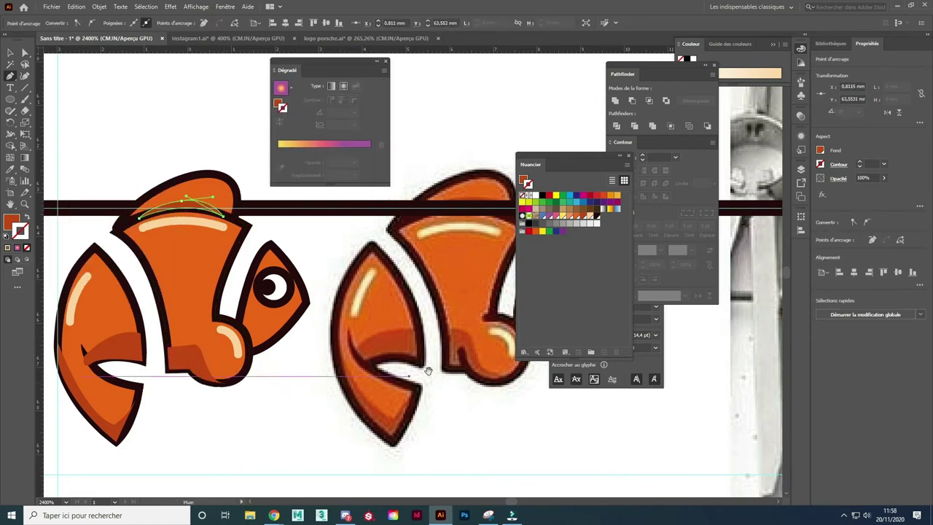
scroll(187, 323, right, 3)
click(179, 302)
click(235, 310)
drag(186, 345, 182, 329)
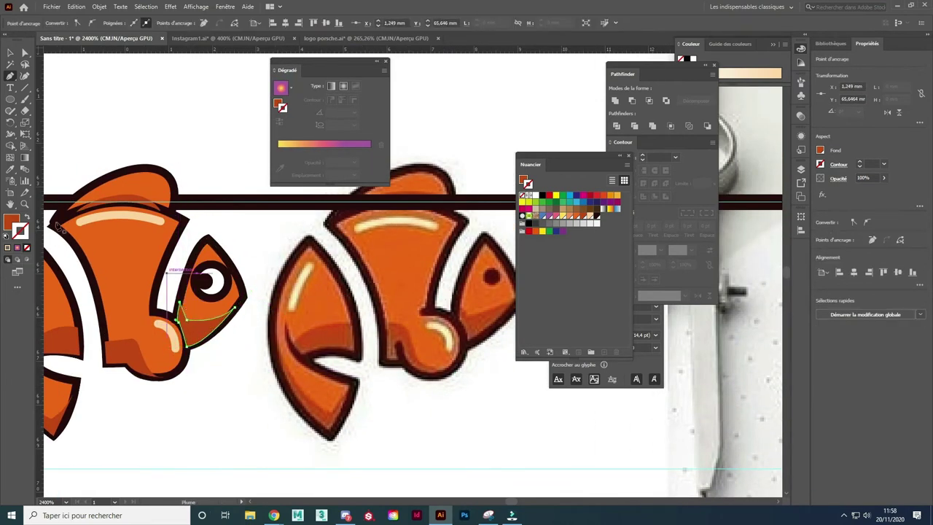
Fill the new fin shape dark brown and move it lower in the layer stack.
click(596, 215)
click(801, 168)
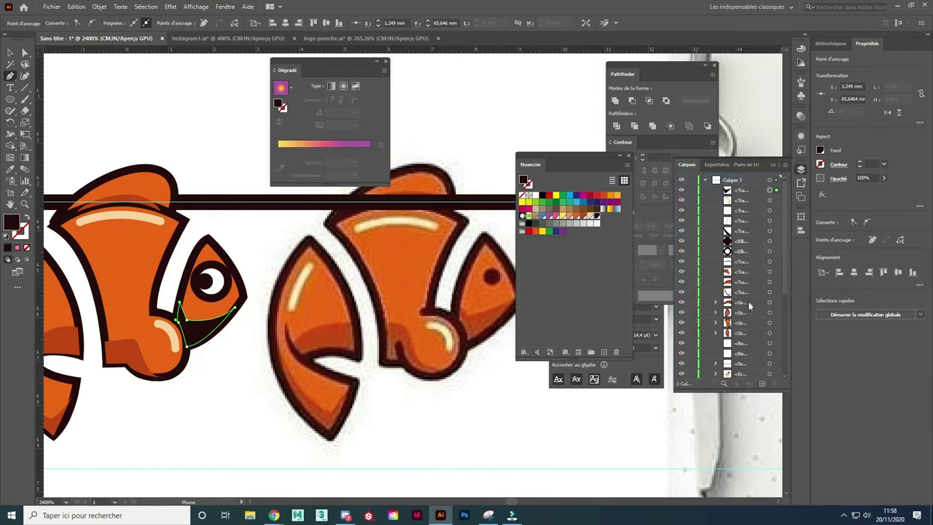
drag(758, 347, 751, 343)
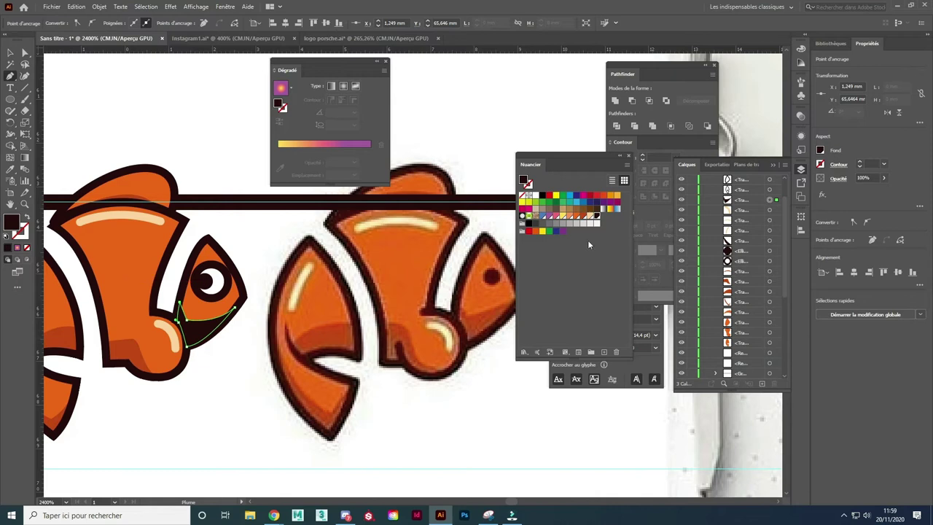
scroll(145, 328, down, 2)
key(ctrl+shift+a)
Add an anchor point on the fish's lower fin.
key(p)
scroll(193, 368, down, 2)
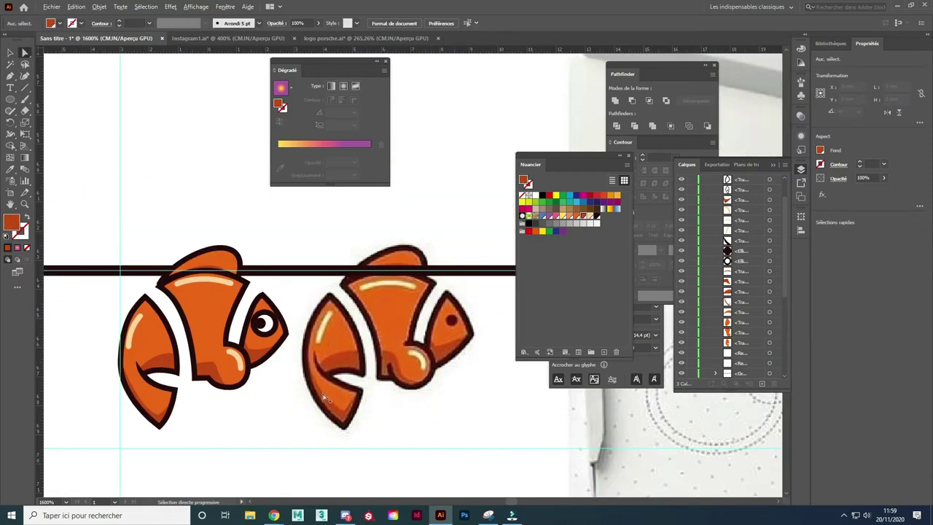
scroll(193, 369, up, 5)
click(188, 356)
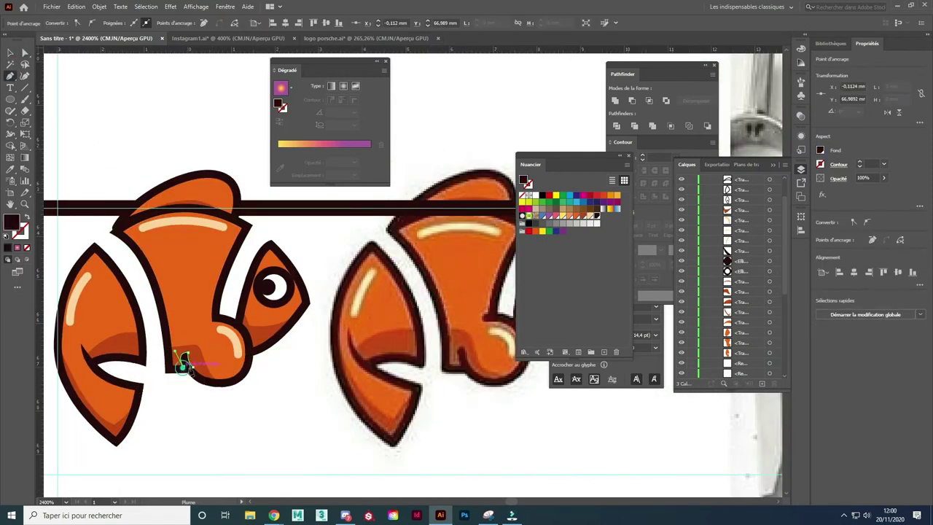
scroll(281, 420, down, 2)
Select all the pieces of the left fish, view its path options, then clear the selection.
key(v)
click(137, 266)
scroll(152, 375, down, 3)
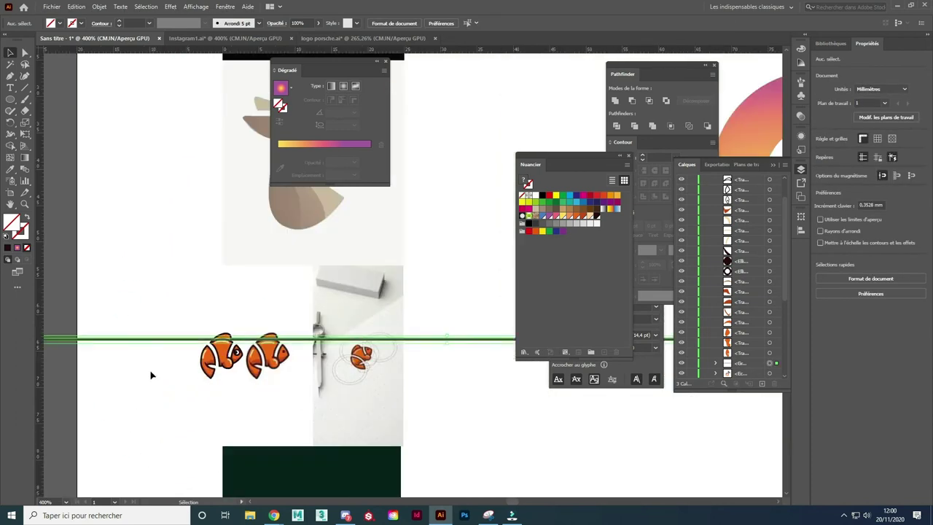
drag(196, 326, 244, 386)
click(98, 7)
mouse_move(278, 245)
click(291, 238)
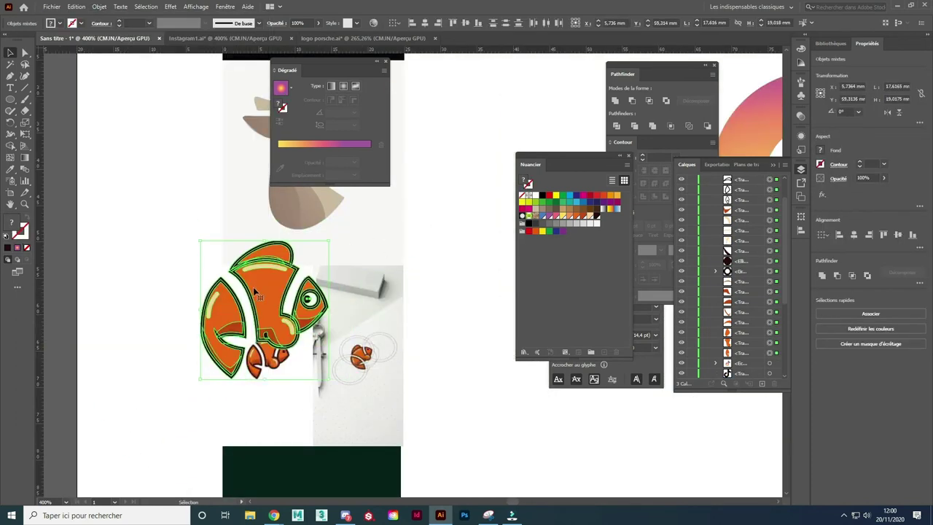
scroll(450, 421, down, 1)
click(451, 420)
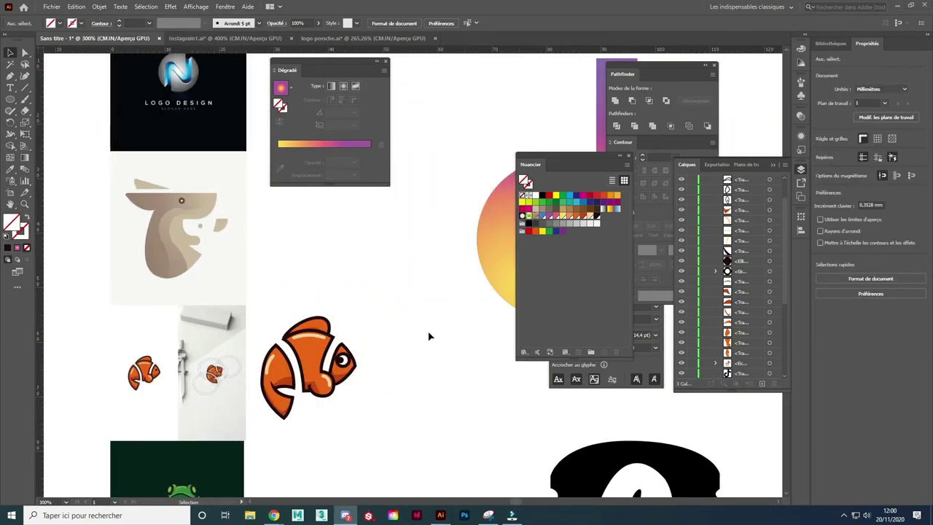
scroll(408, 327, down, 2)
scroll(407, 327, down, 1)
Shrink the TikTok and S logos and move the clownfish and rabbit into the right column.
click(478, 289)
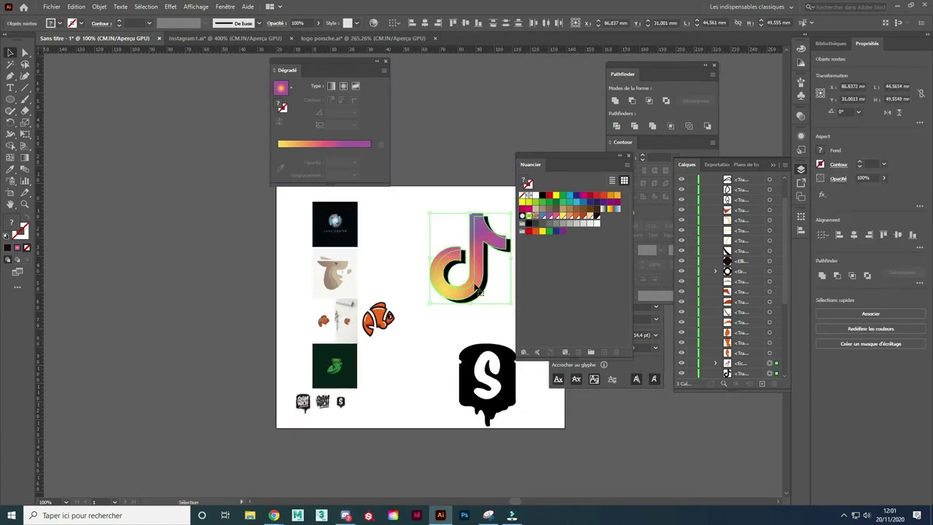
scroll(477, 289, right, 3)
drag(389, 208, 408, 219)
drag(338, 427, 394, 350)
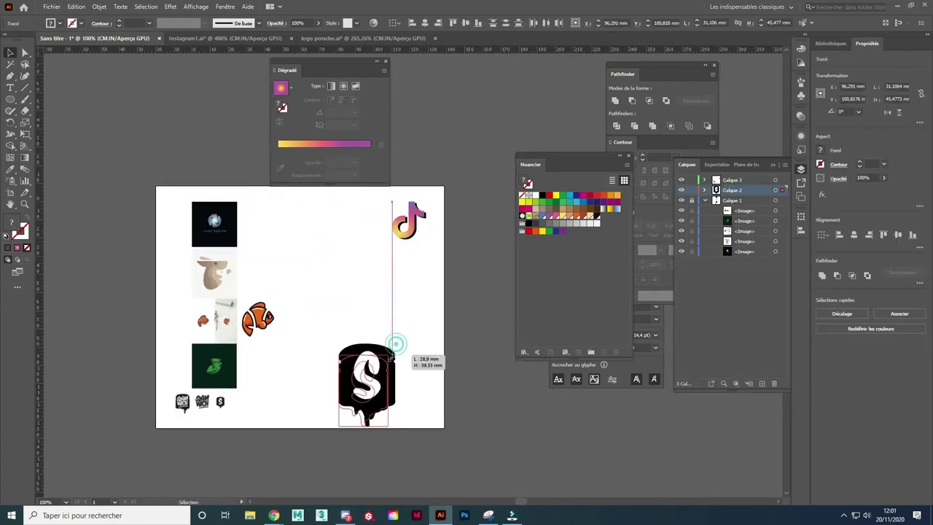
drag(259, 318, 412, 321)
drag(218, 283, 776, 224)
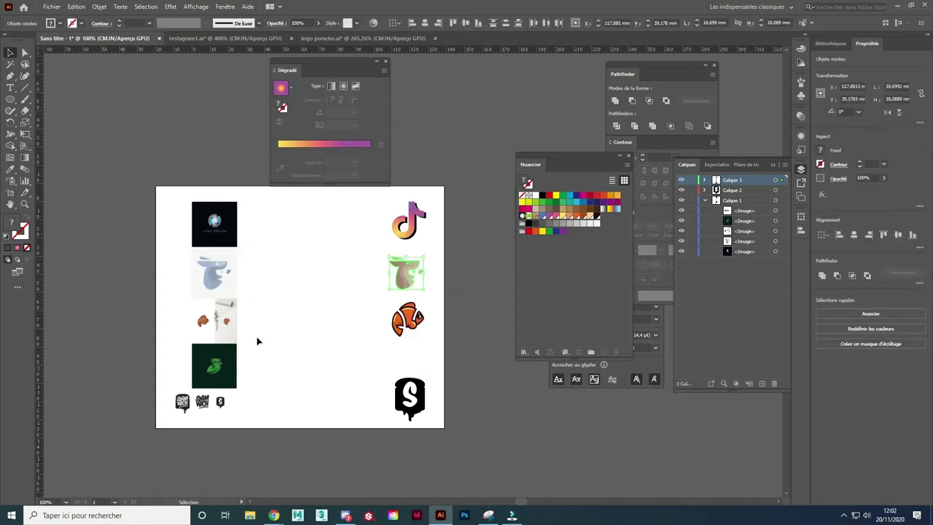
scroll(212, 387, up, 5)
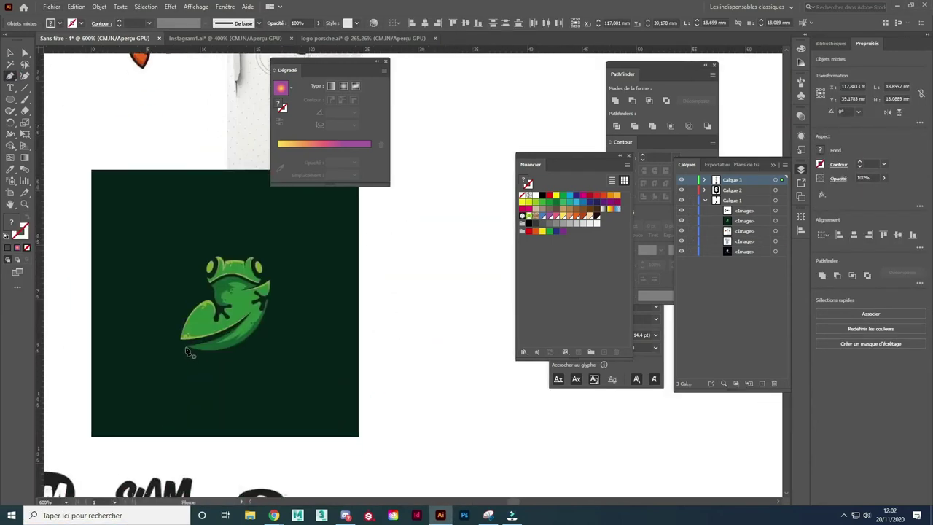
Trace the closed outline of the frog's leaf.
scroll(188, 352, up, 2)
click(167, 394)
drag(330, 299, 356, 188)
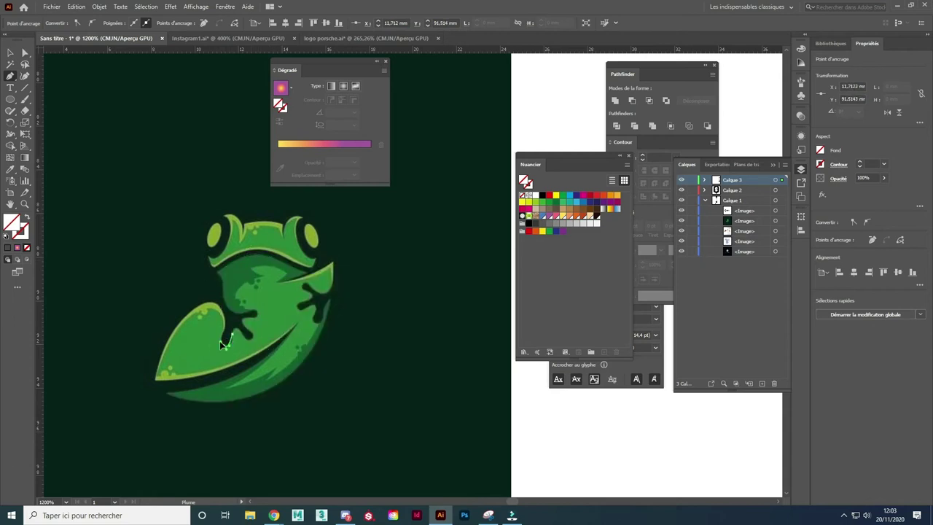
drag(155, 379, 148, 424)
click(166, 394)
Trace the frog's head outline and draw a small green ellipse beside it.
click(208, 255)
drag(231, 217, 242, 239)
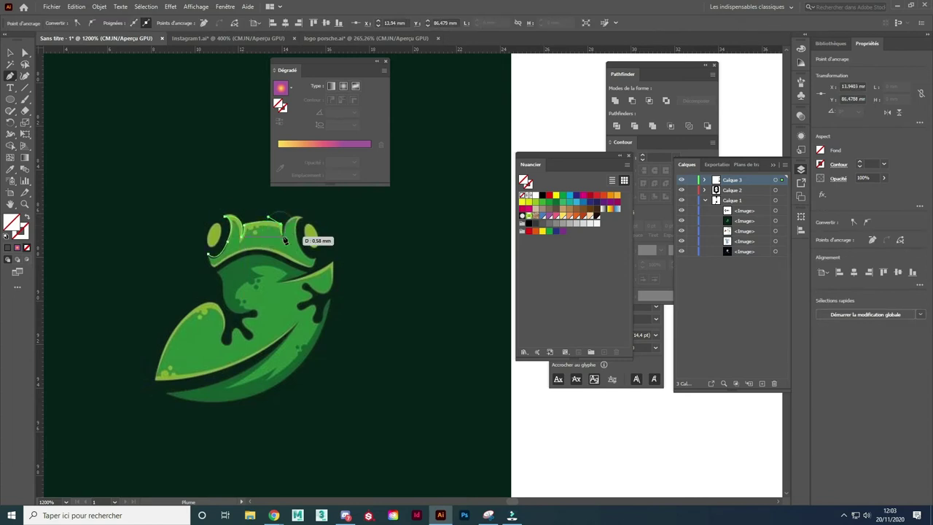
ctrl+click(308, 271)
drag(312, 261, 309, 266)
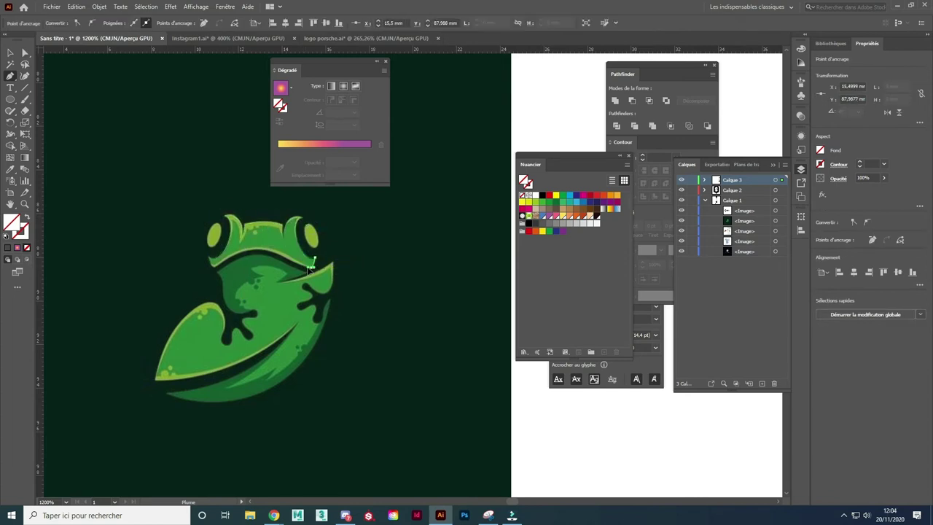
mouse_move(351, 232)
mouse_down()
mouse_move(362, 250)
mouse_move(278, 243)
mouse_move(437, 295)
mouse_up()
key(ctrl+plus)
key(ctrl+plus)
Combine the frog tracing into one green compound shape placed beside the reference frog.
key(v)
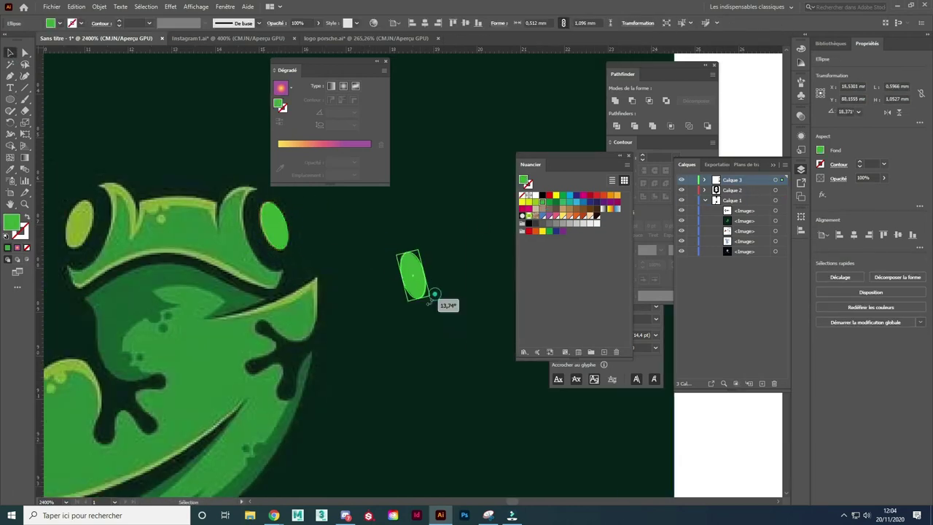
key(ctrl+minus)
key(ctrl+a)
click(562, 205)
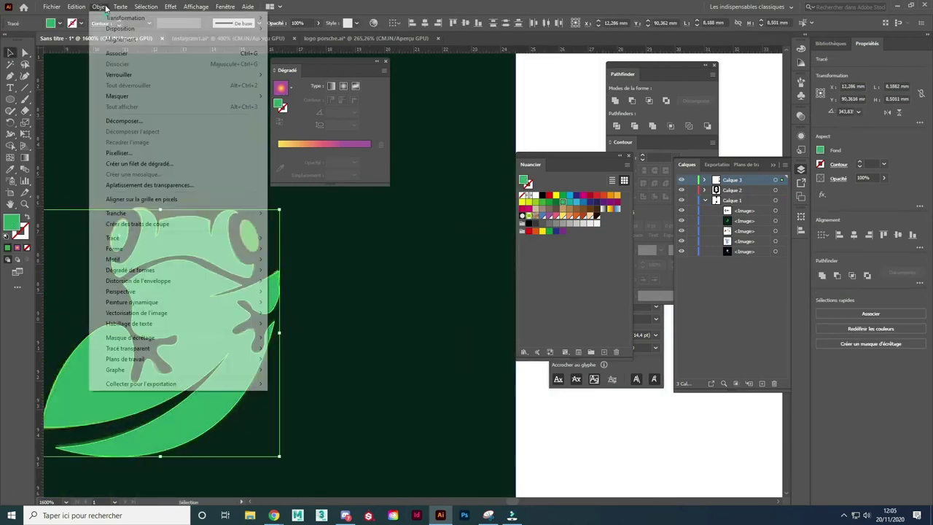
key(ctrl+minus)
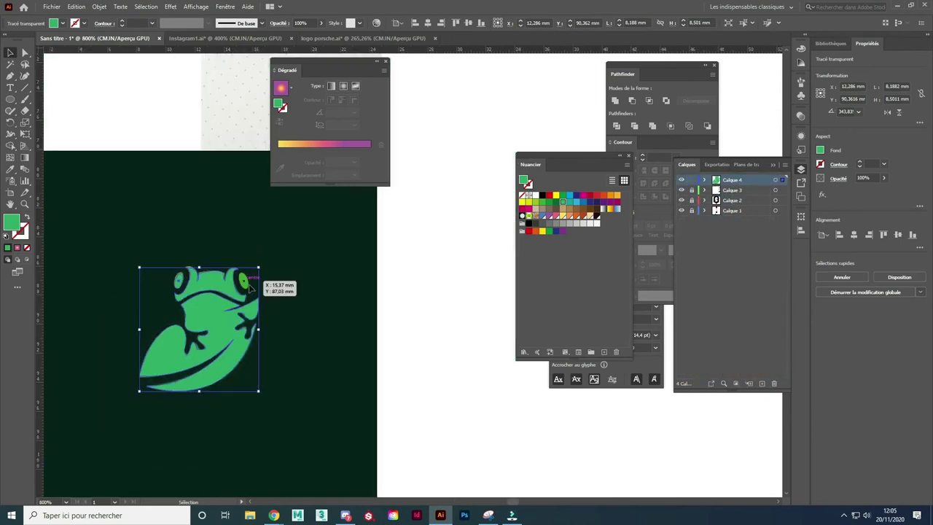
drag(396, 318, 364, 321)
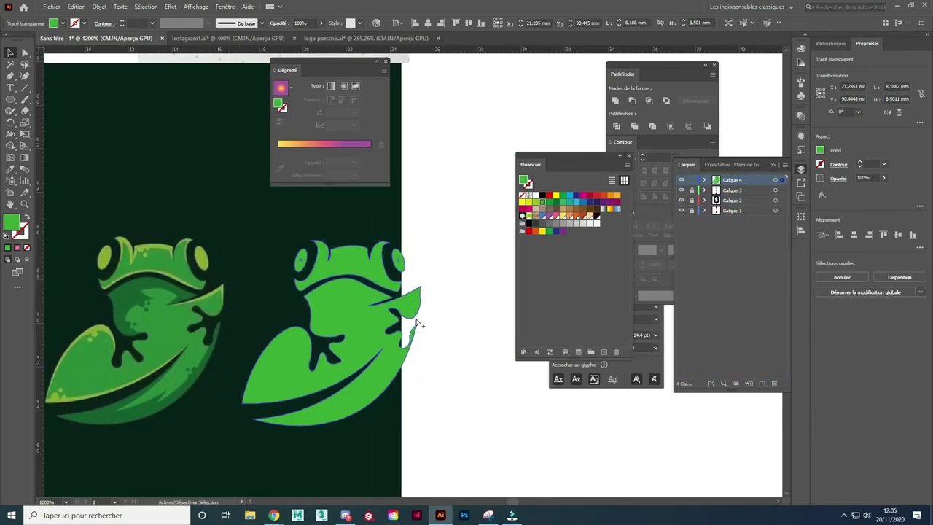
Draw a closed shape over the top of the frog's head.
key(p)
click(284, 268)
click(297, 274)
click(309, 266)
drag(321, 247, 326, 262)
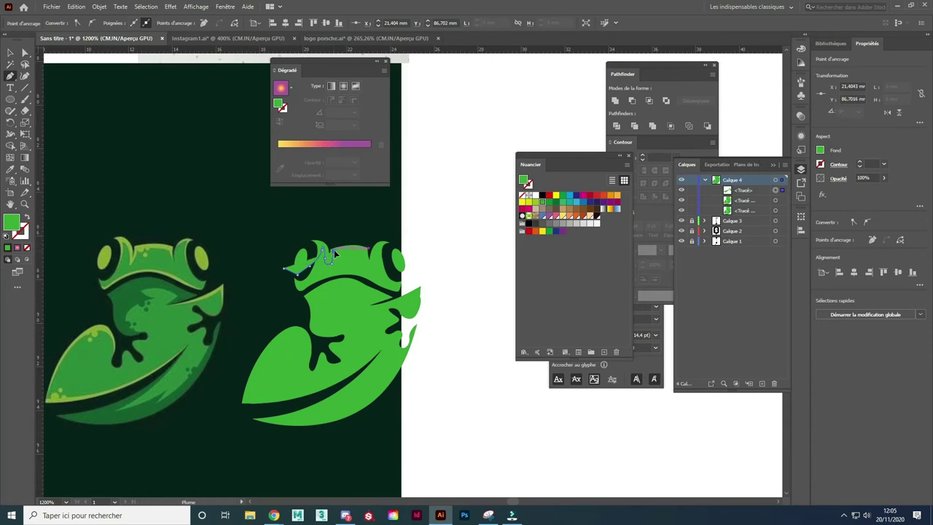
click(394, 238)
Clip the head-top shape inside the frog silhouette with Ctrl+7.
click(355, 221)
click(289, 225)
click(284, 268)
shift+click(776, 201)
key(ctrl+7)
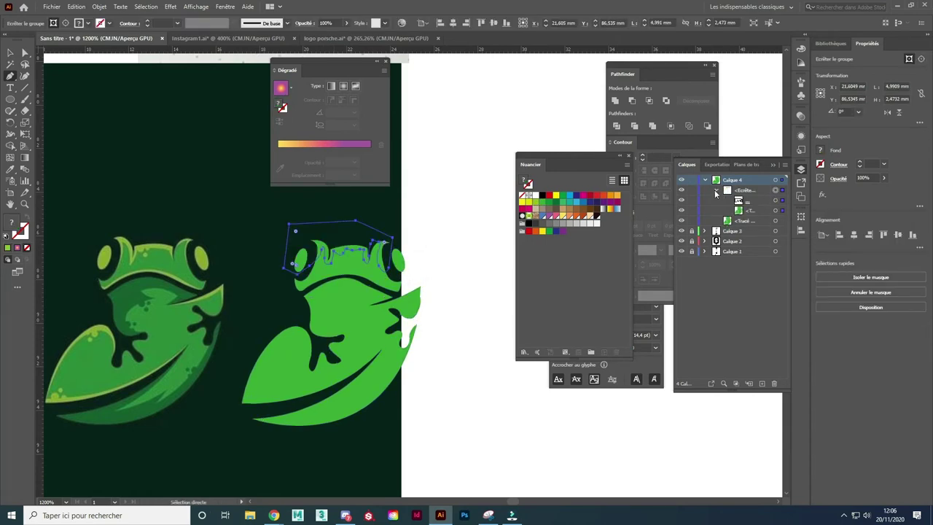
click(772, 211)
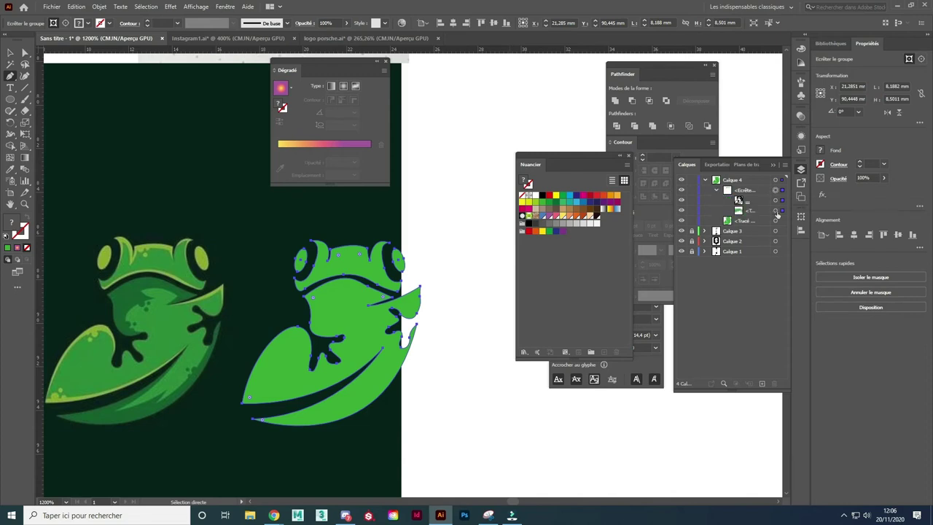
click(389, 246)
Draw a light-green highlight band along the frog's mouth.
click(433, 252)
drag(289, 281, 336, 283)
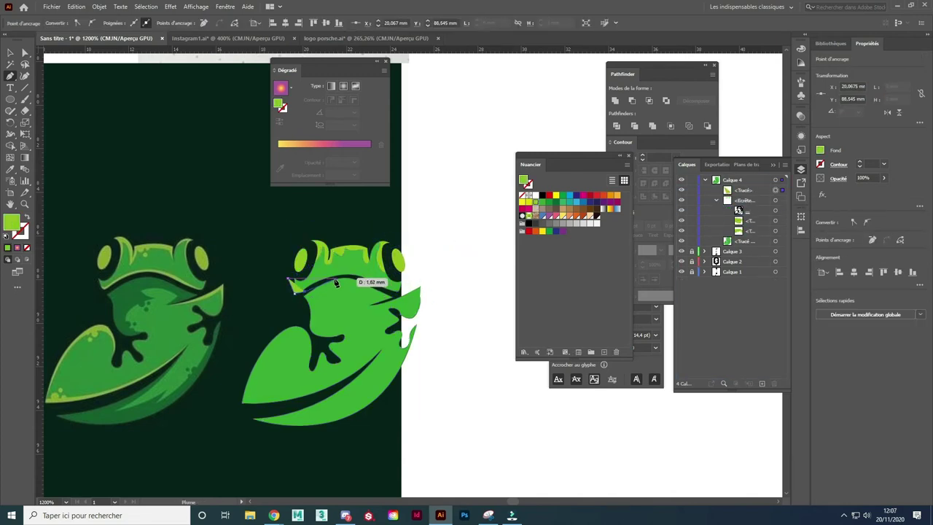
scroll(350, 279, up, 2)
drag(467, 295, 475, 284)
click(254, 270)
click(245, 276)
scroll(350, 292, down, 1)
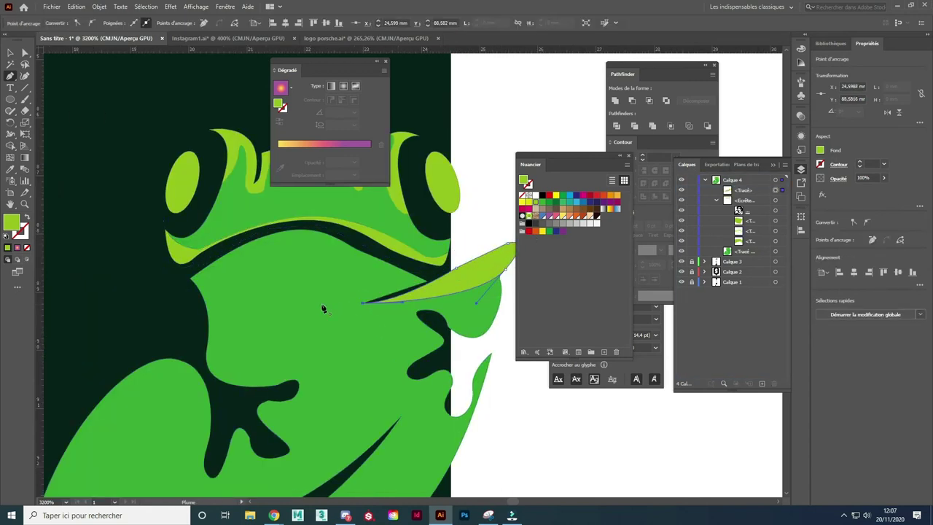
Add light-green highlights at the mouth's end, the frog's left side and the leaf bottom.
click(397, 333)
scroll(353, 439, down, 1)
scroll(354, 440, down, 2)
click(267, 412)
drag(346, 337, 350, 317)
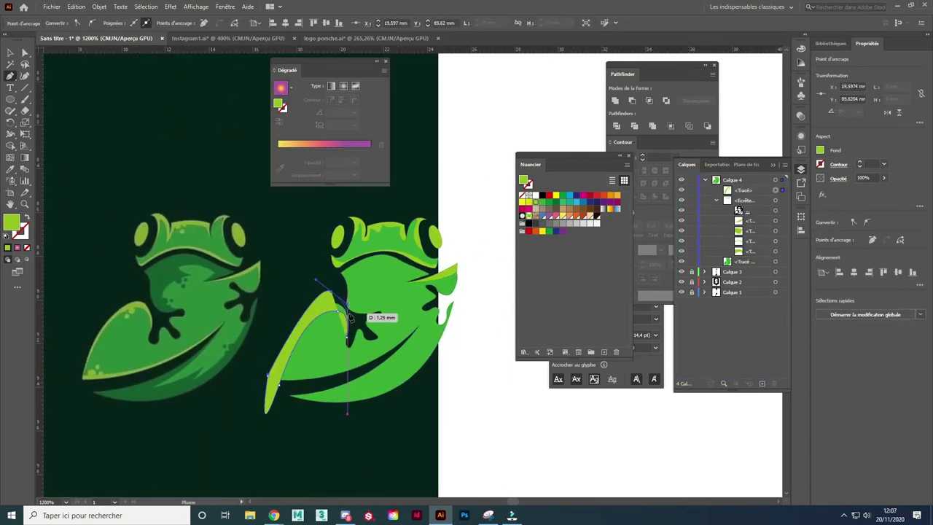
click(293, 387)
drag(404, 351, 419, 328)
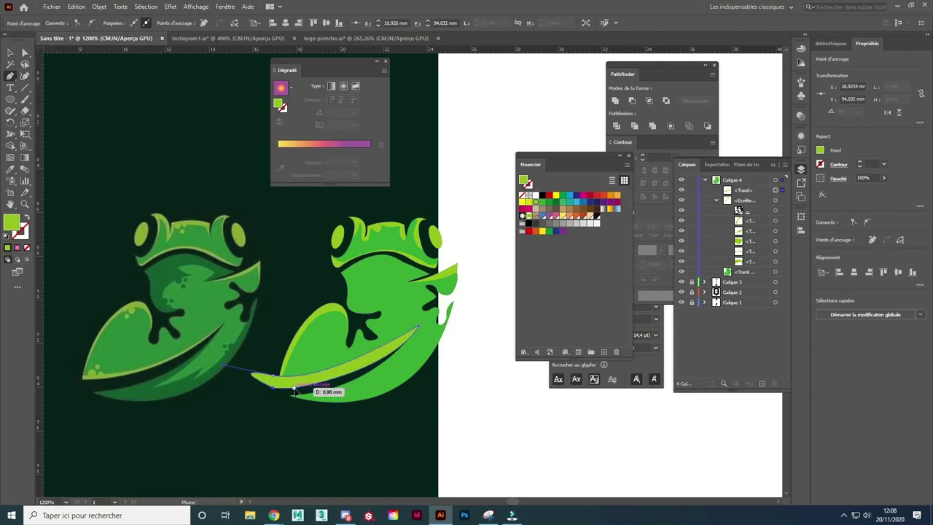
Draw small ellipse spots on the frog's body and head.
drag(10, 99, 62, 121)
drag(291, 359, 297, 364)
drag(389, 237, 392, 238)
click(10, 75)
Draw a dark green shadow shape along the leaf's lower edge.
click(419, 328)
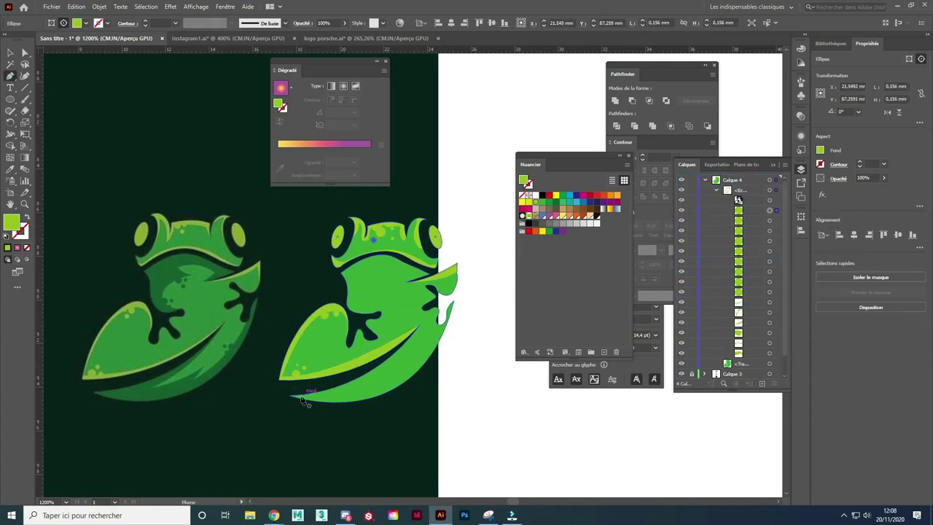
click(358, 388)
click(462, 296)
click(461, 390)
click(394, 430)
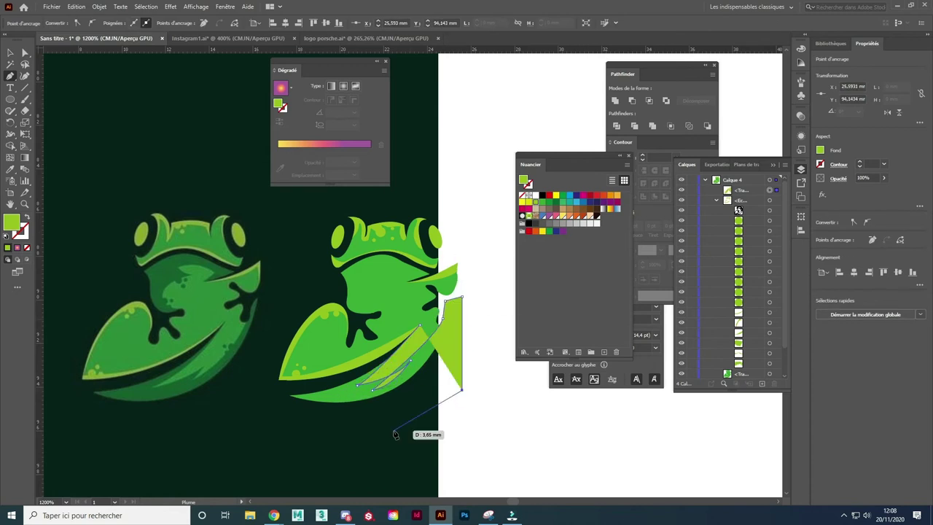
click(283, 411)
click(277, 391)
click(423, 330)
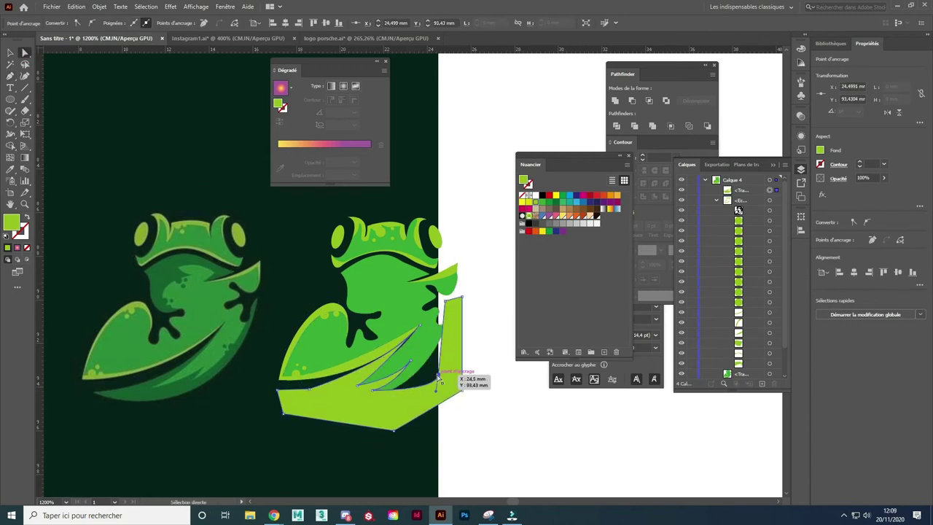
click(445, 300)
Draw a curve across the frog's head and add two tiny round spots, then view the whole artboard.
key(p)
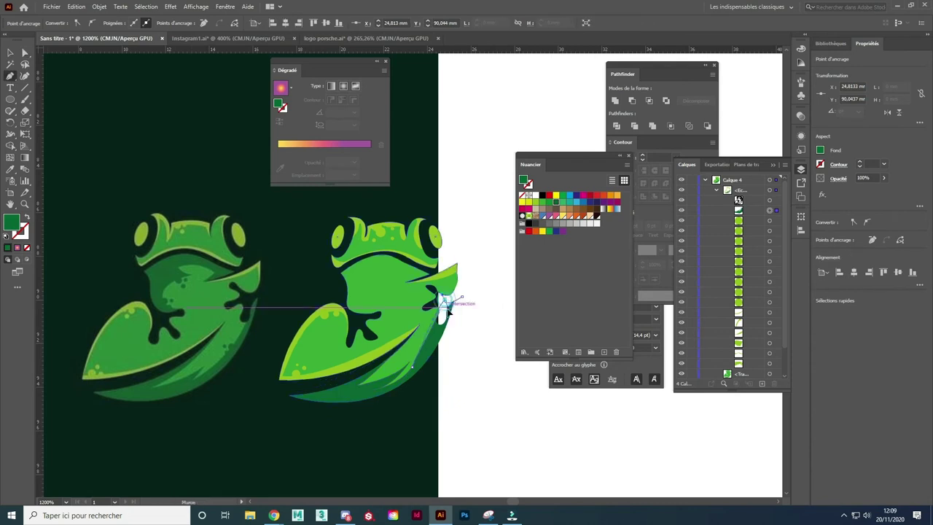
drag(476, 379, 481, 374)
mouse_move(433, 279)
mouse_down()
mouse_move(400, 259)
mouse_move(457, 260)
mouse_up()
click(12, 103)
drag(366, 300, 368, 303)
drag(422, 353, 423, 354)
key(v)
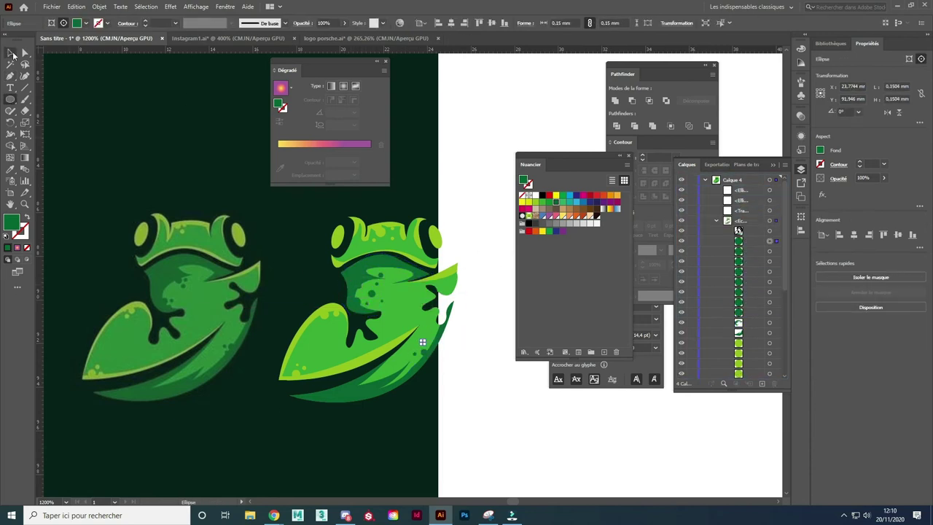
key(ctrl+0)
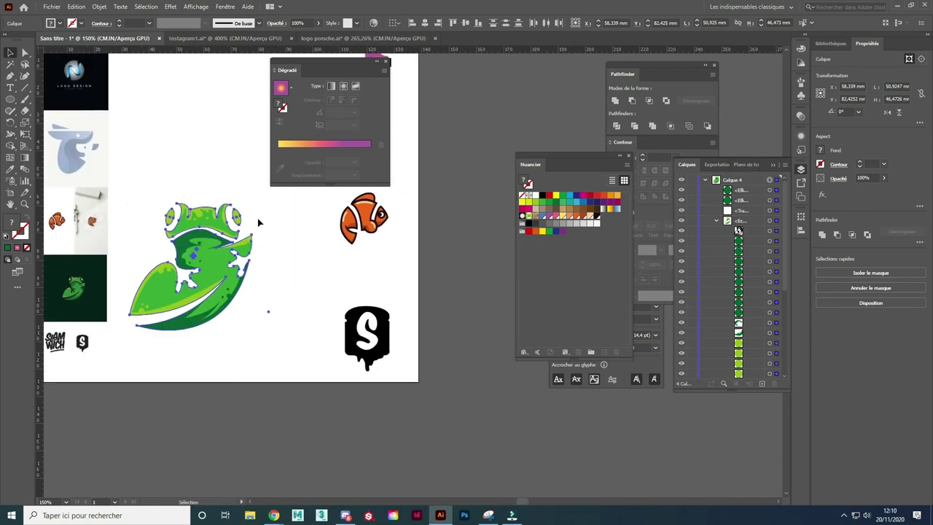
Draw a large blue circle over the frog and send it behind it.
mouse_move(258, 205)
mouse_down()
mouse_move(347, 271)
mouse_move(396, 343)
mouse_up()
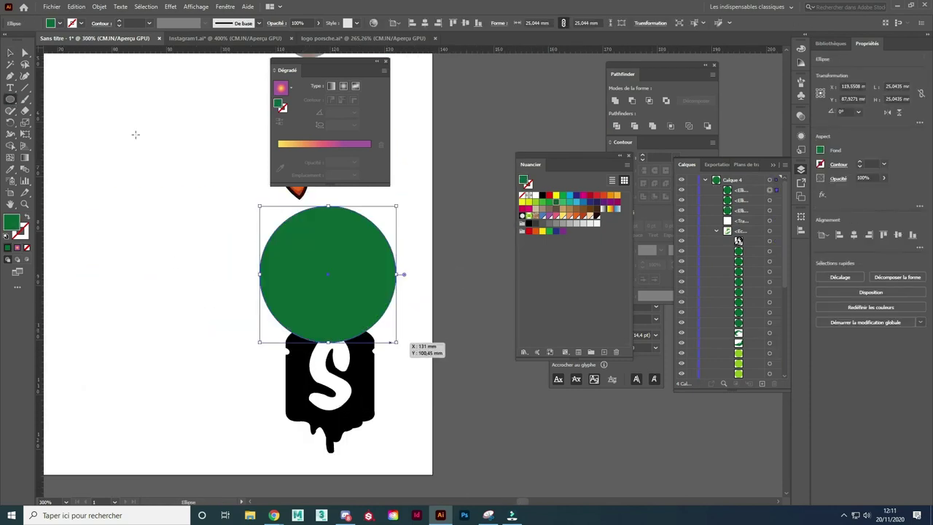
click(663, 218)
click(752, 194)
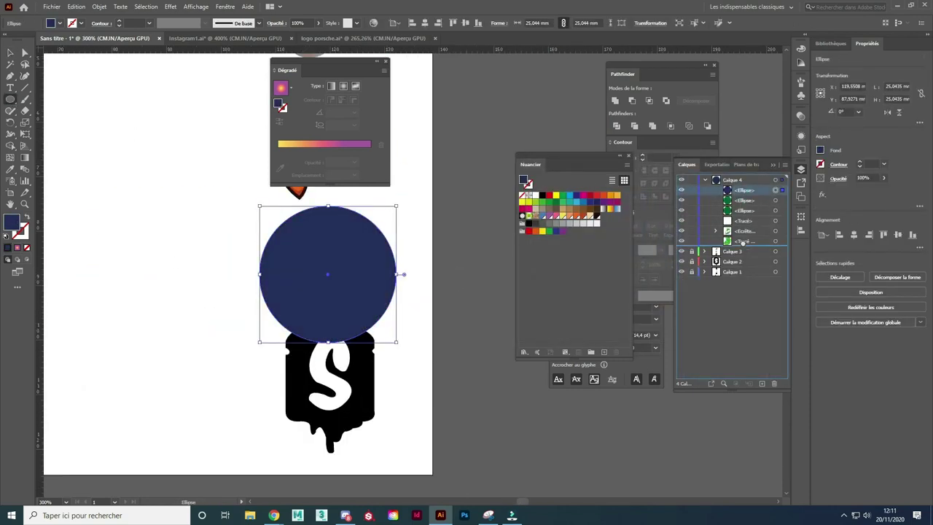
key(ctrl+shift+bracketleft)
Give the circle a dark blue gradient fill angled across it.
key(period)
drag(578, 216, 343, 161)
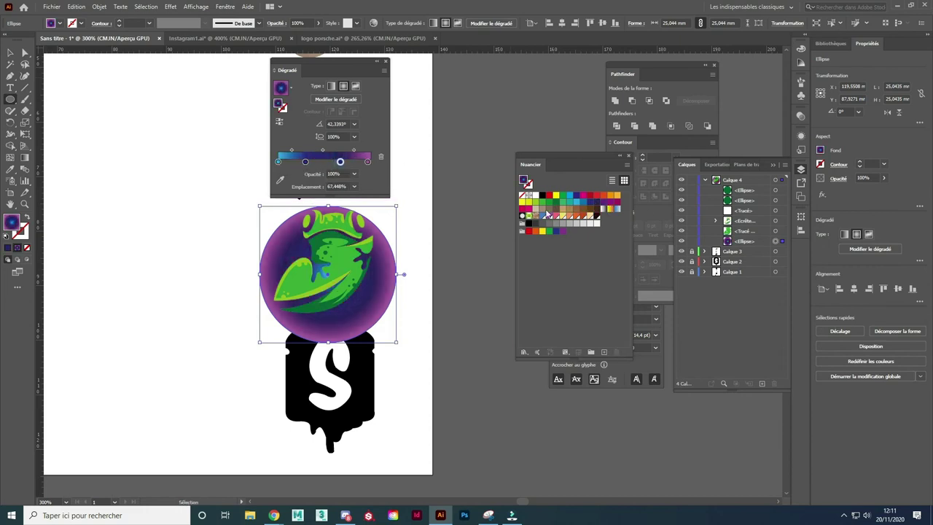
drag(576, 195, 366, 161)
key(g)
drag(260, 223, 396, 323)
key(v)
scroll(387, 362, up, 2)
click(416, 385)
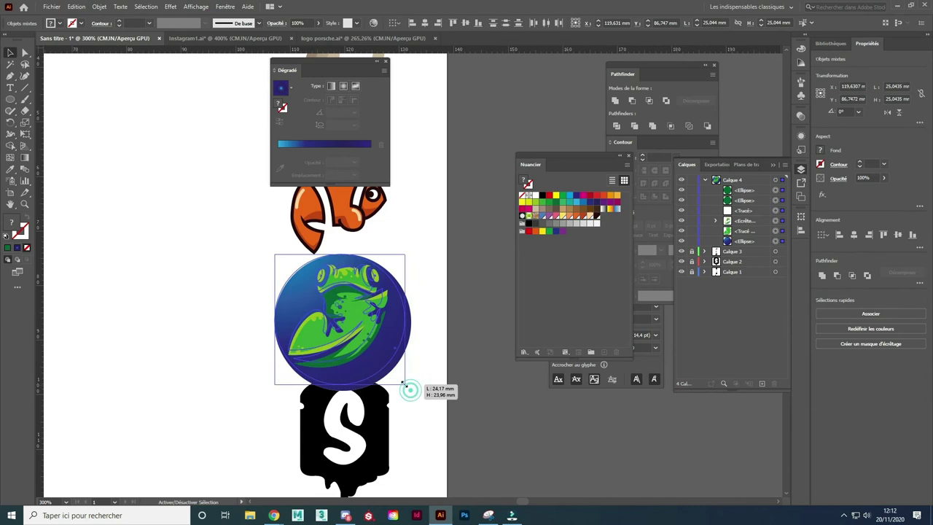
scroll(438, 308, down, 3)
scroll(412, 302, up, 4)
scroll(413, 302, up, 4)
Trace a white shape over the frog's left eye with the Pen tool.
key(a)
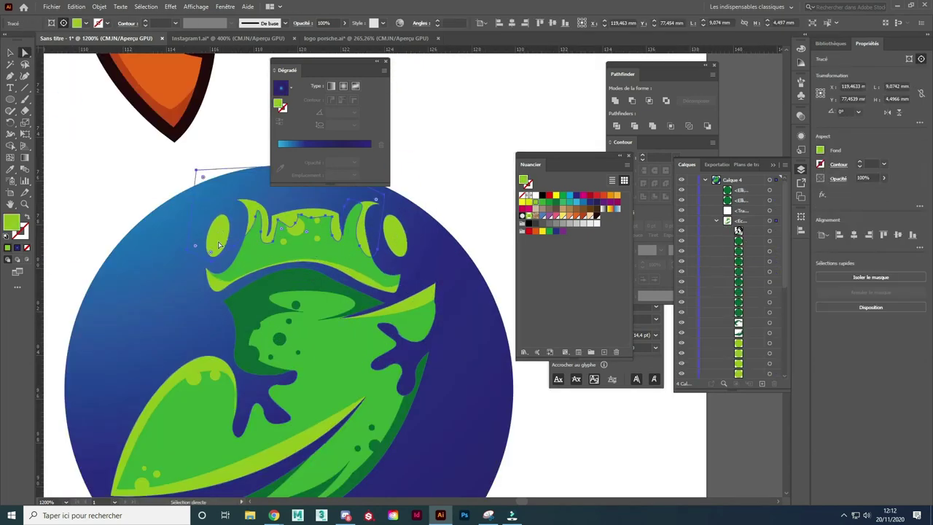
click(444, 216)
click(10, 75)
click(206, 210)
click(227, 208)
click(233, 226)
click(223, 259)
click(198, 259)
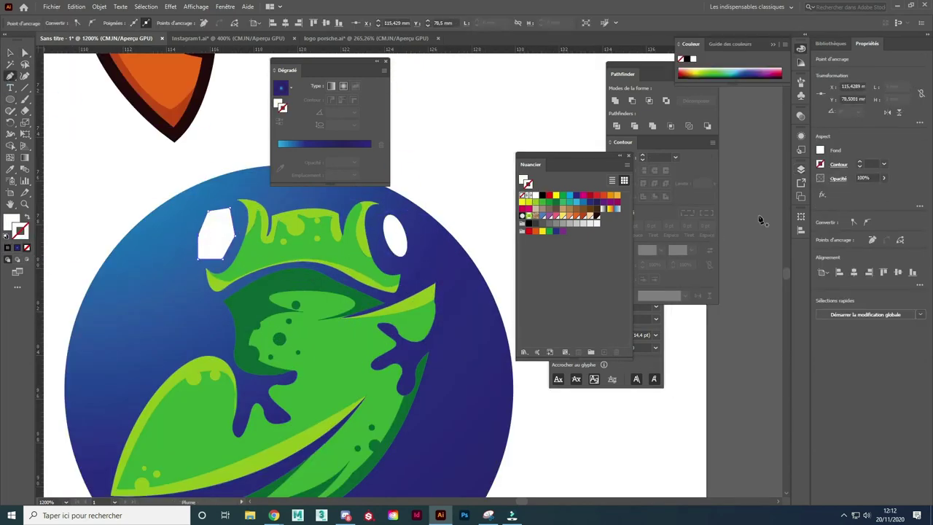
Zoom out and select the N sphere reference image.
key(F7)
scroll(430, 288, down, 5)
key(v)
click(179, 211)
scroll(305, 261, down, 3)
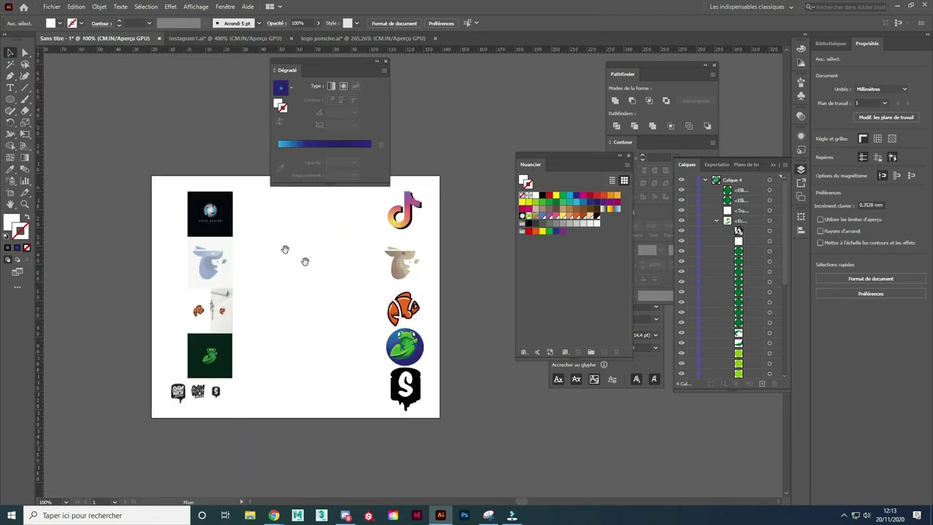
scroll(305, 261, up, 2)
click(182, 248)
scroll(342, 254, up, 3)
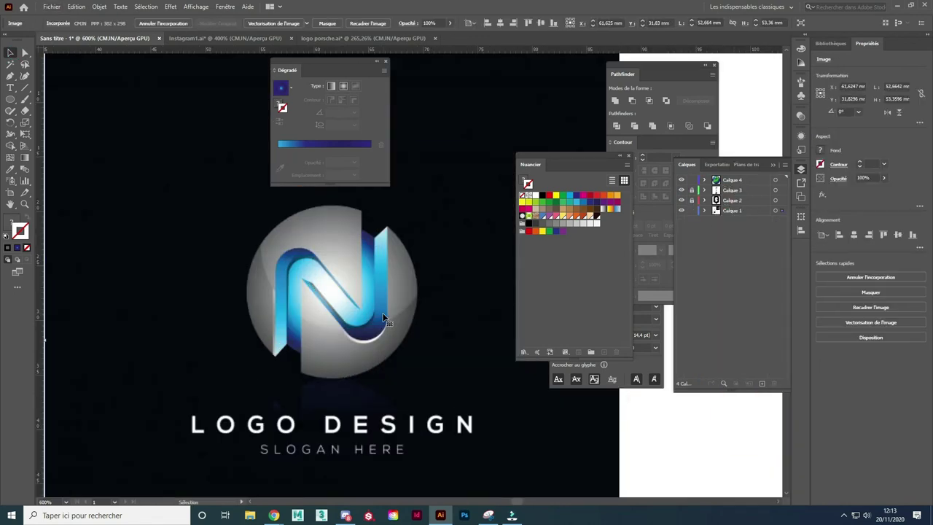
Draw a circle over the N sphere reference and give it a radial gradient.
drag(252, 212, 264, 226)
key(g)
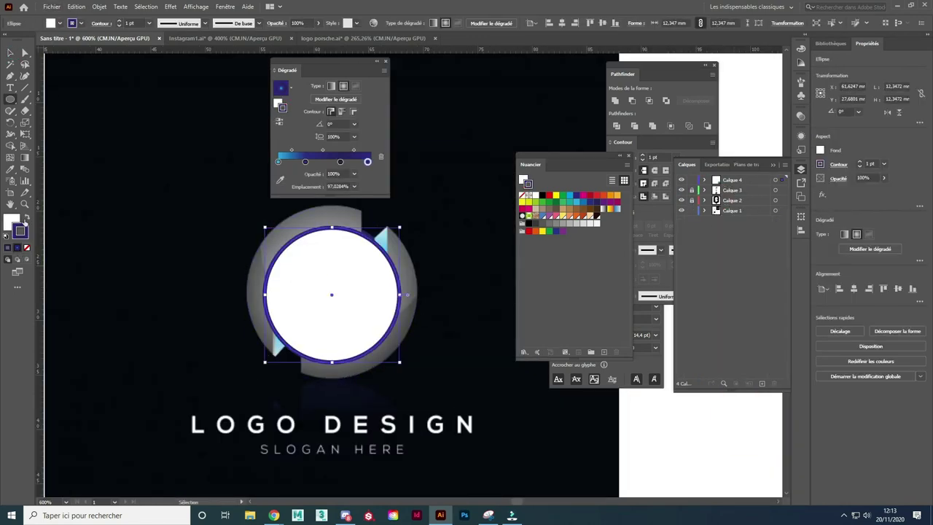
click(344, 287)
drag(349, 276, 539, 107)
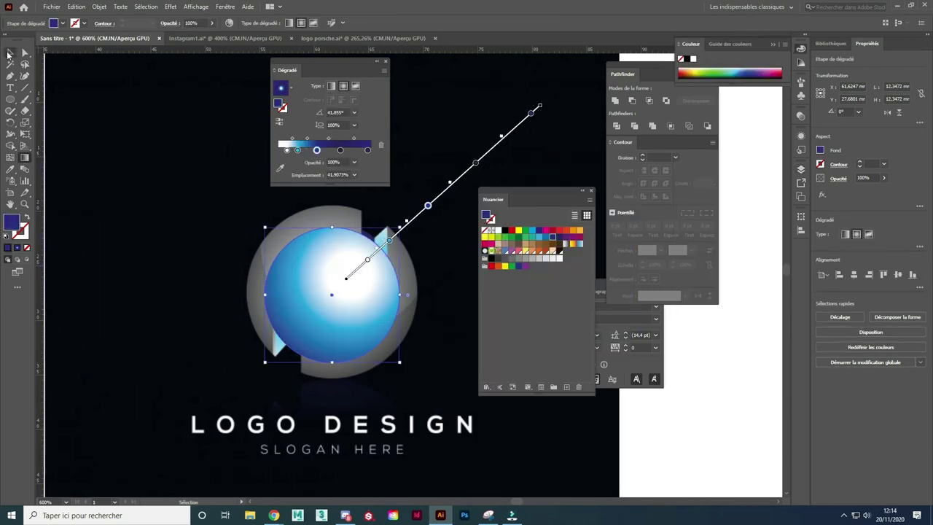
key(v)
Add guides through the sphere's centre and begin Pen-tracing the N shape.
drag(332, 294, 144, 288)
key(ctrl+z)
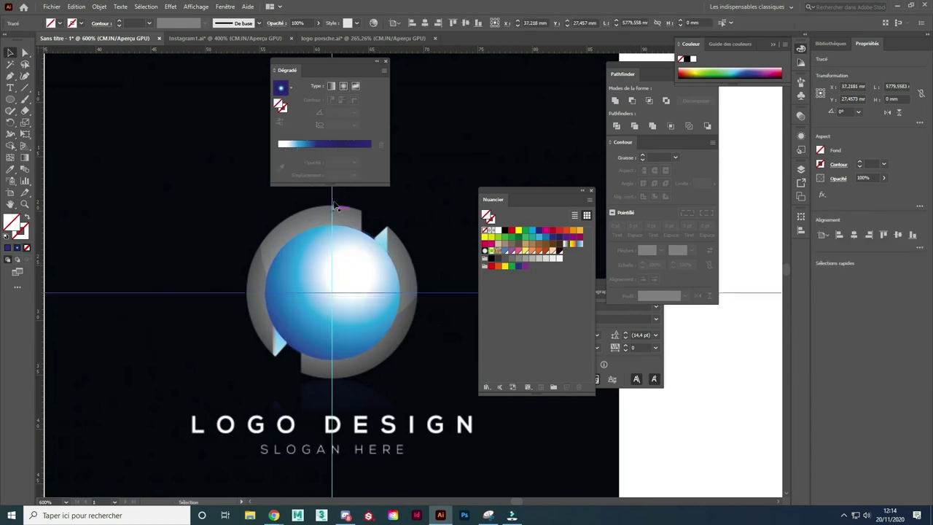
drag(356, 275, 160, 275)
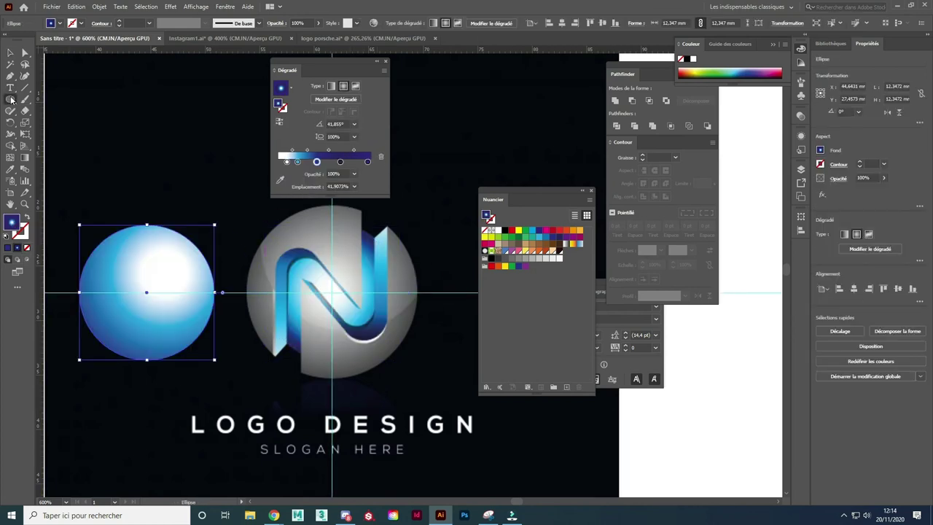
click(11, 76)
mouse_move(276, 278)
mouse_down()
mouse_move(372, 328)
mouse_move(341, 330)
mouse_up()
Duplicate the traced N, widen its radial gradient, and move it onto the blue sphere.
key(v)
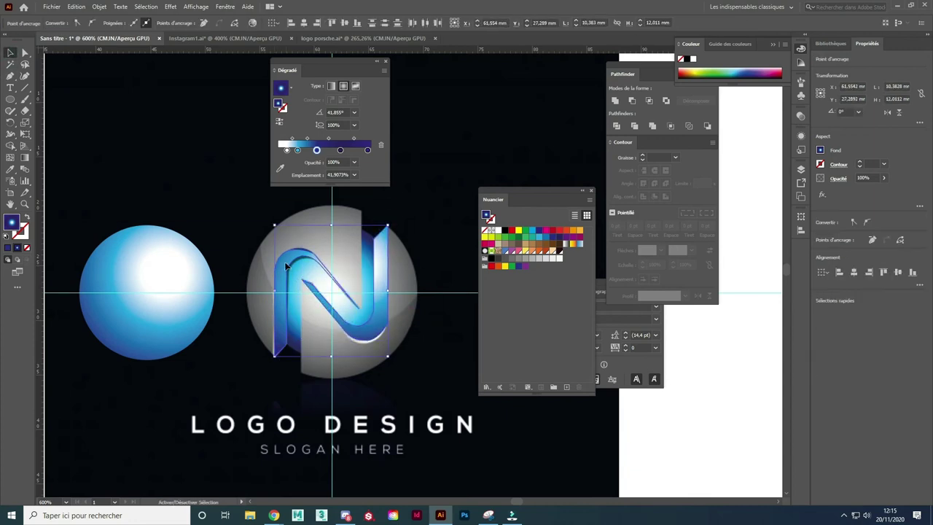
key(ctrl+c)
key(ctrl+v)
click(26, 156)
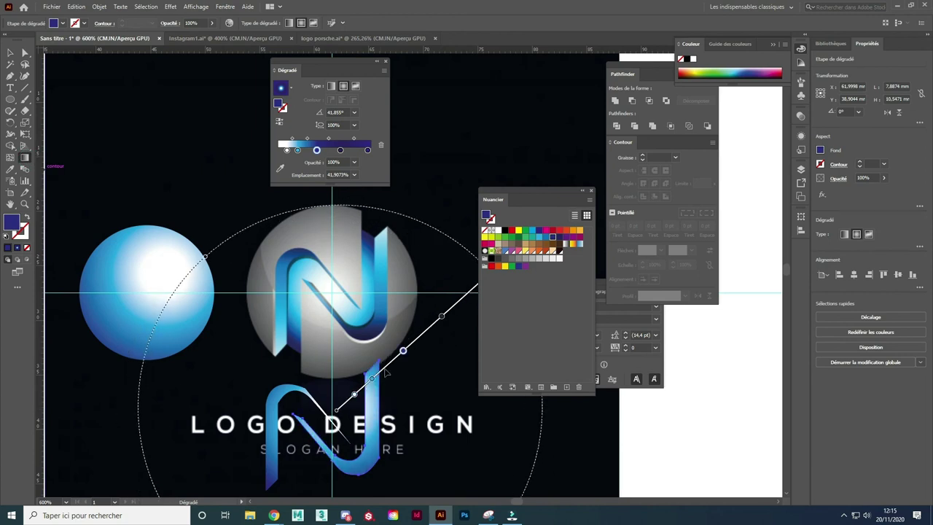
drag(292, 437, 390, 351)
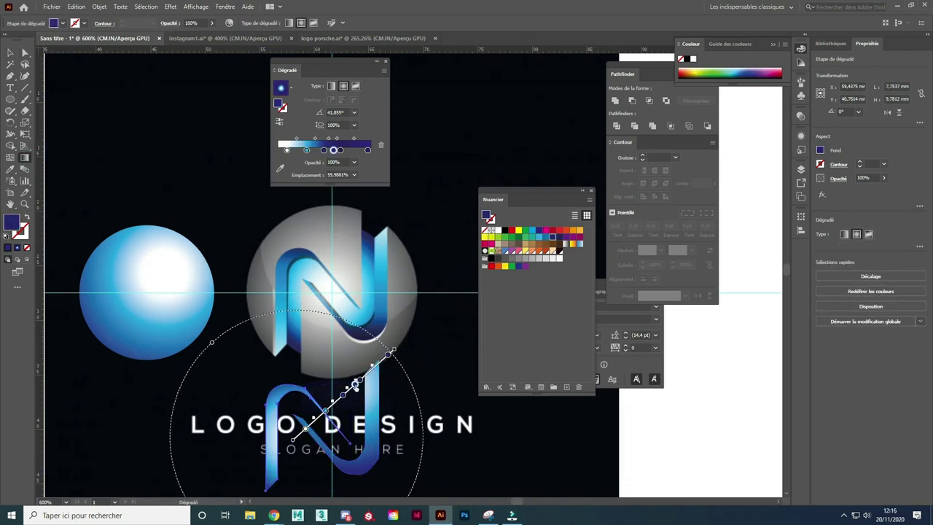
drag(306, 458, 406, 370)
key(v)
drag(373, 406, 197, 268)
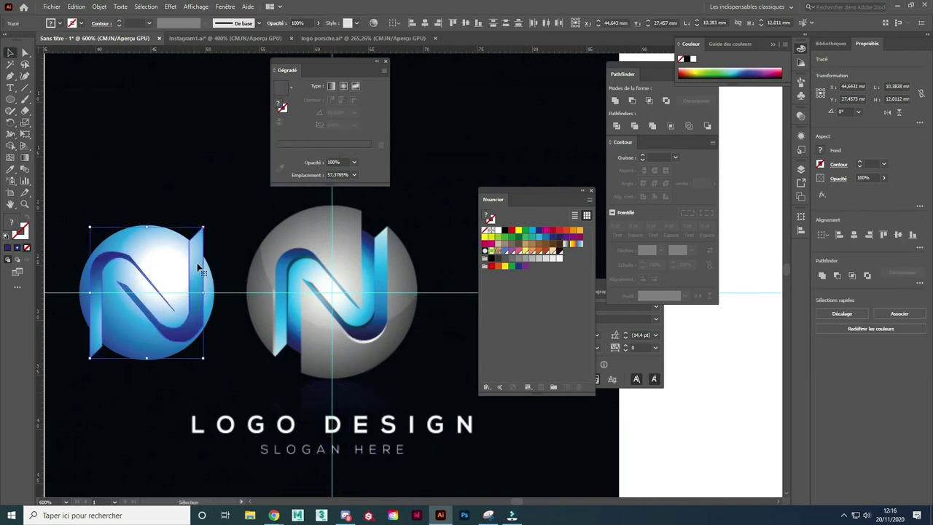
Pen-trace the reference's grey circle and arrange it behind the N.
key(p)
click(342, 210)
mouse_move(338, 204)
mouse_down()
mouse_move(361, 216)
mouse_move(361, 313)
mouse_move(391, 299)
mouse_up()
key(shift+x)
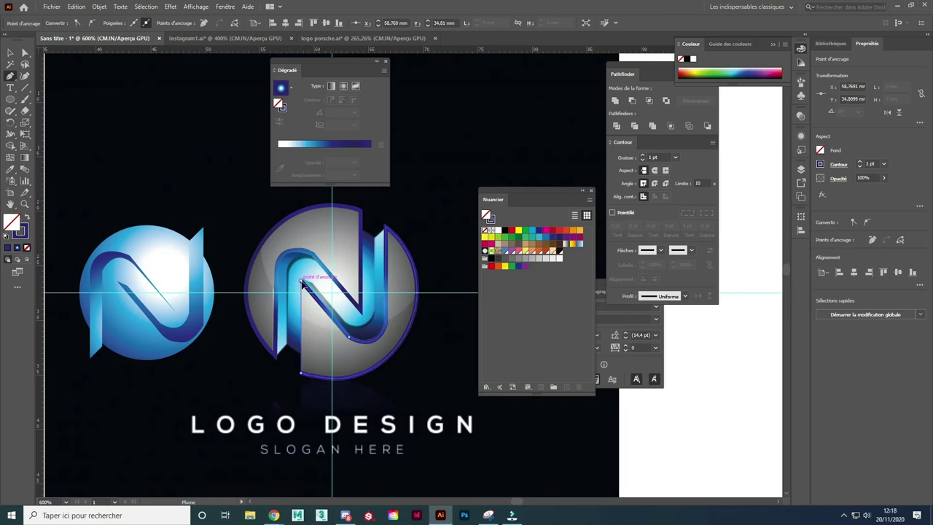
click(303, 284)
key(shift+x)
click(99, 6)
click(291, 346)
Make the circle's gradient grey and white and delete the blue test sphere.
click(25, 53)
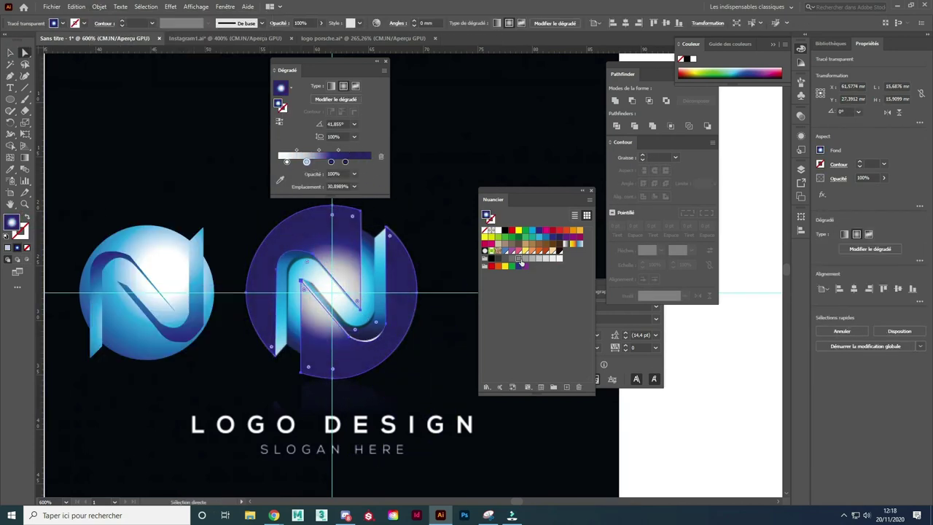
key(g)
drag(419, 216, 250, 379)
key(v)
click(156, 270)
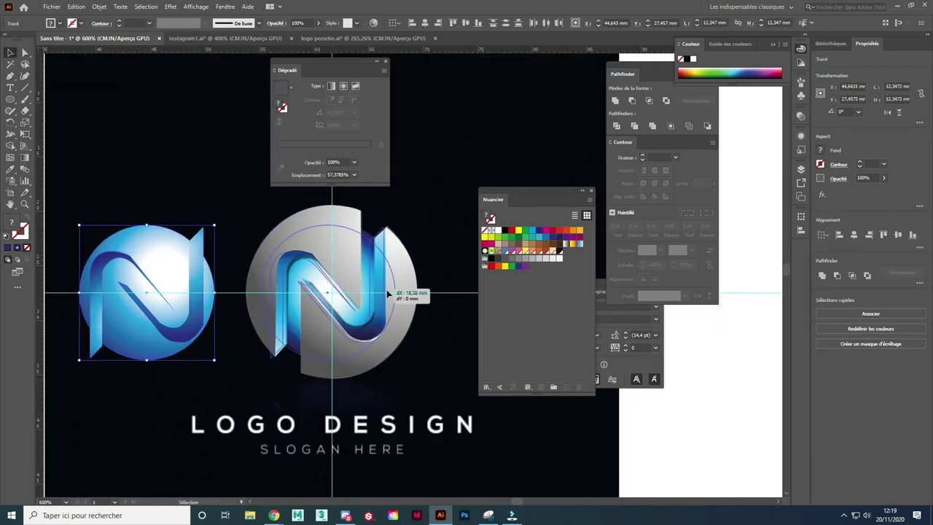
key(Delete)
Hide the Calque 1 reference layer and select the finished N logo.
click(801, 169)
click(681, 211)
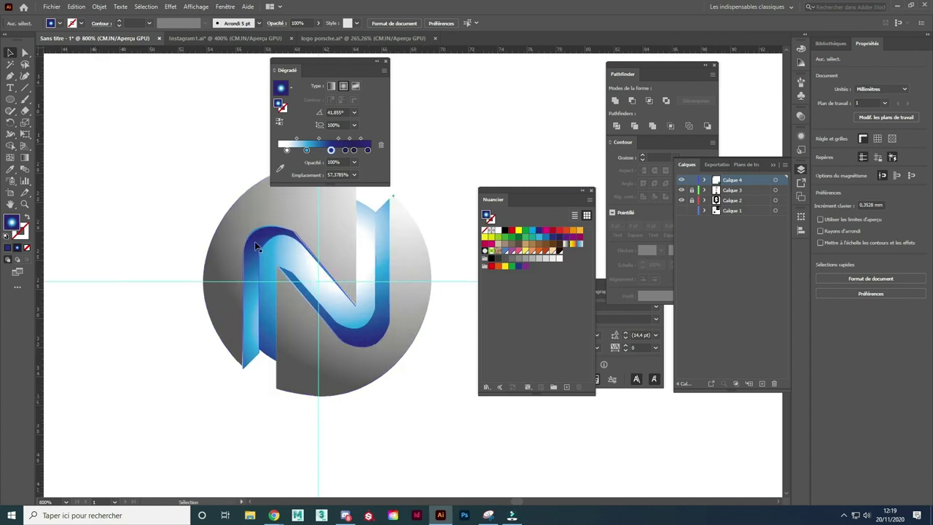
key(a)
scroll(315, 280, up, 2)
click(239, 269)
click(462, 181)
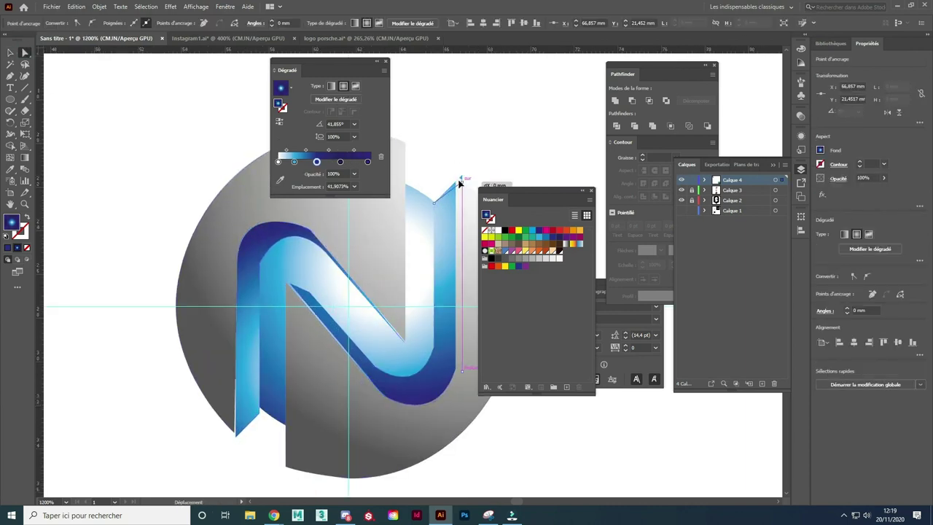
key(v)
click(406, 202)
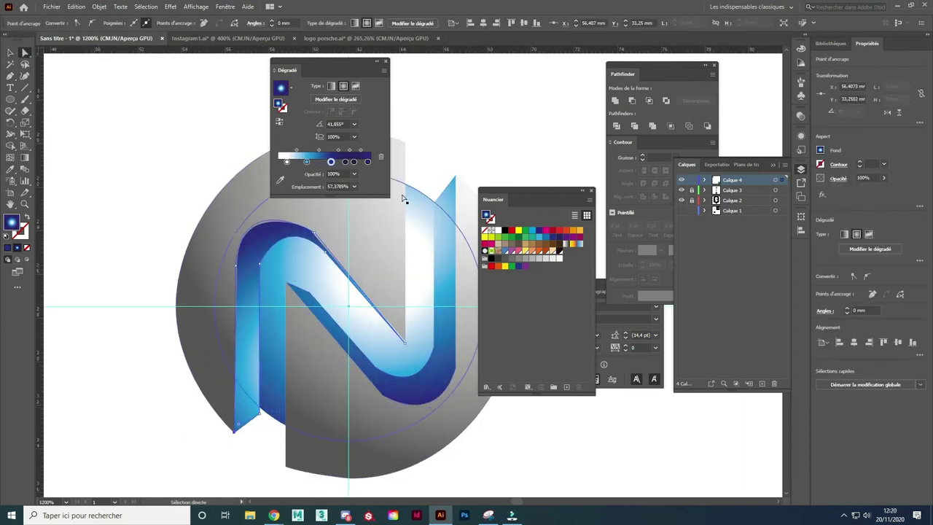
scroll(430, 342, down, 3)
scroll(437, 349, down, 3)
Shrink the N logo and place it in the column between the rabbit and frog.
drag(438, 352, 441, 438)
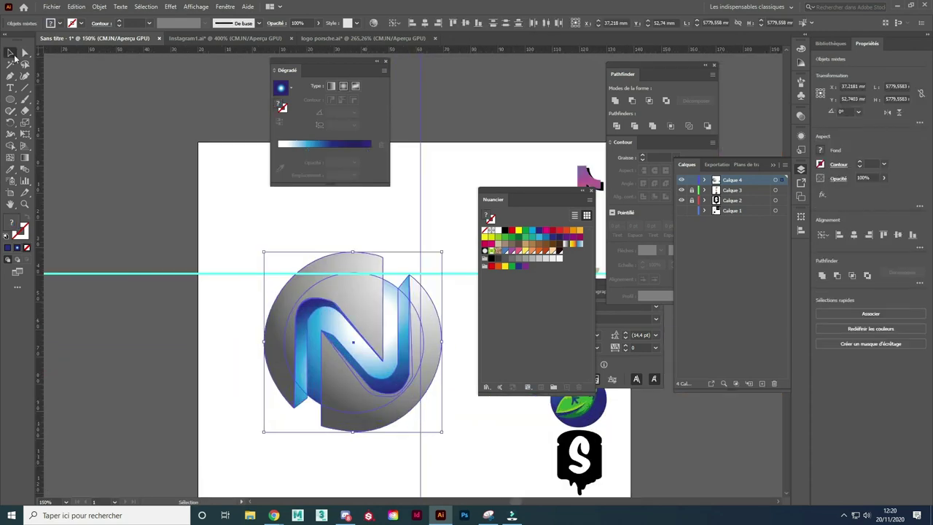
click(202, 291)
scroll(203, 290, down, 2)
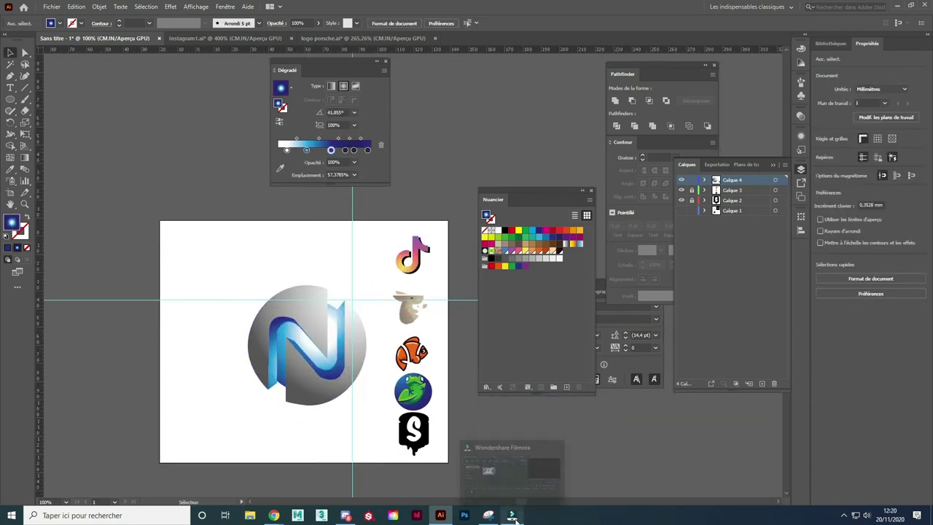
drag(367, 408, 299, 333)
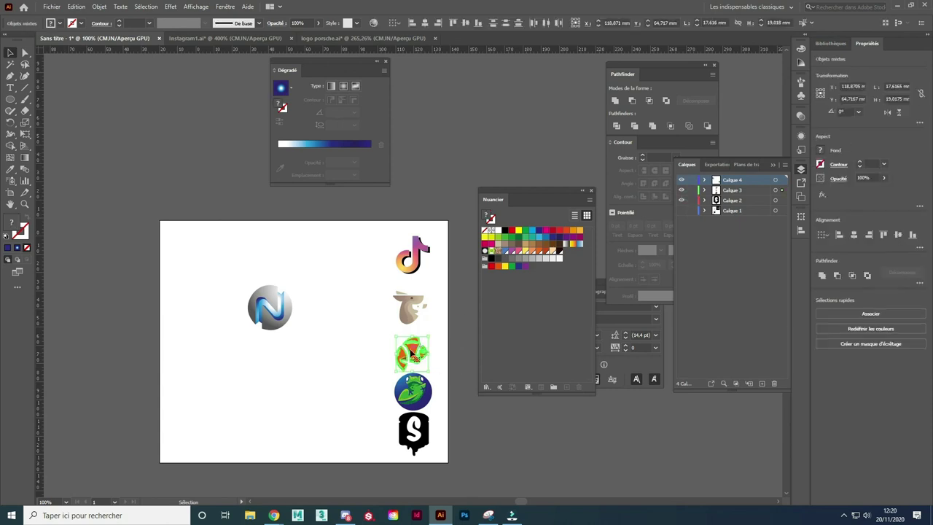
drag(412, 353, 219, 267)
Move the clownfish to the empty left area and enlarge it.
drag(271, 309, 409, 351)
drag(235, 284, 375, 438)
click(474, 146)
Close the Gradient, Pathfinder, Swatches, Layers and Character panels and recentre the artboard.
click(590, 190)
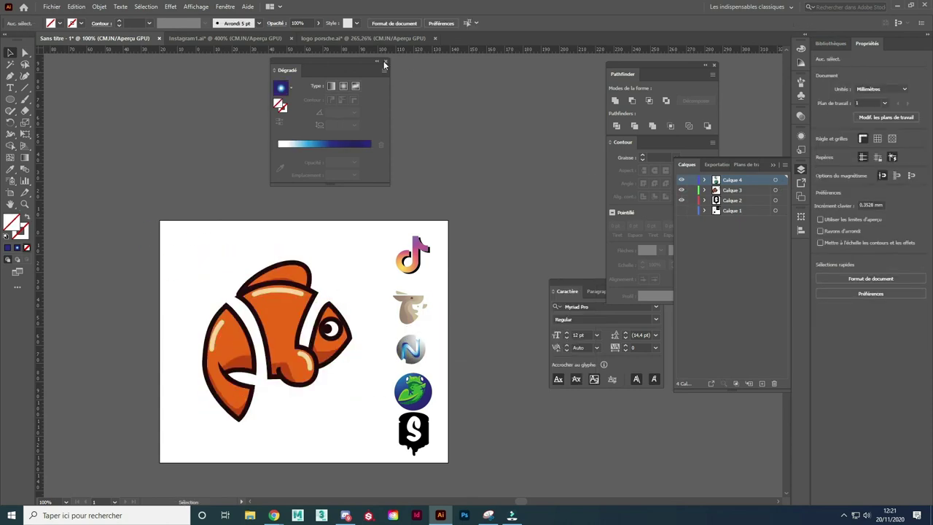
click(713, 65)
click(385, 61)
click(773, 164)
click(660, 283)
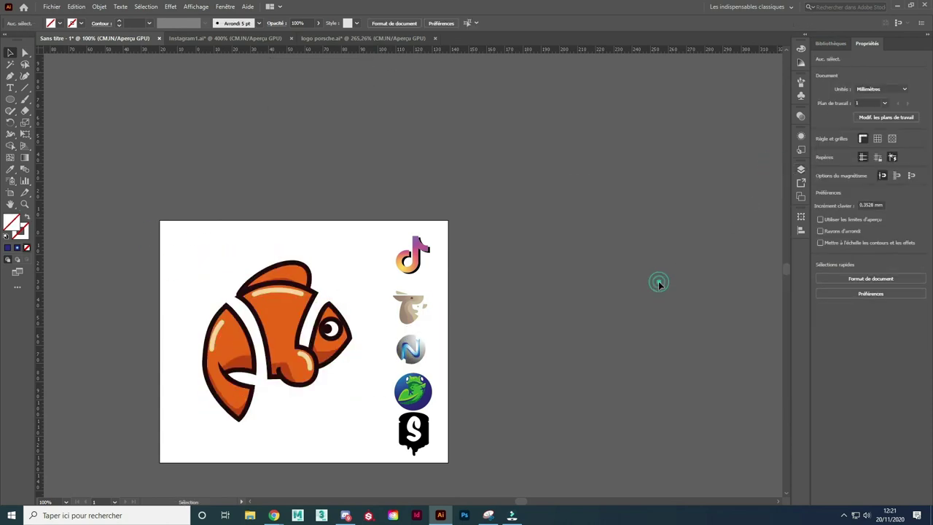
scroll(306, 356, up, 1)
mouse_move(565, 342)
mouse_down()
mouse_move(664, 260)
mouse_move(667, 274)
mouse_up()
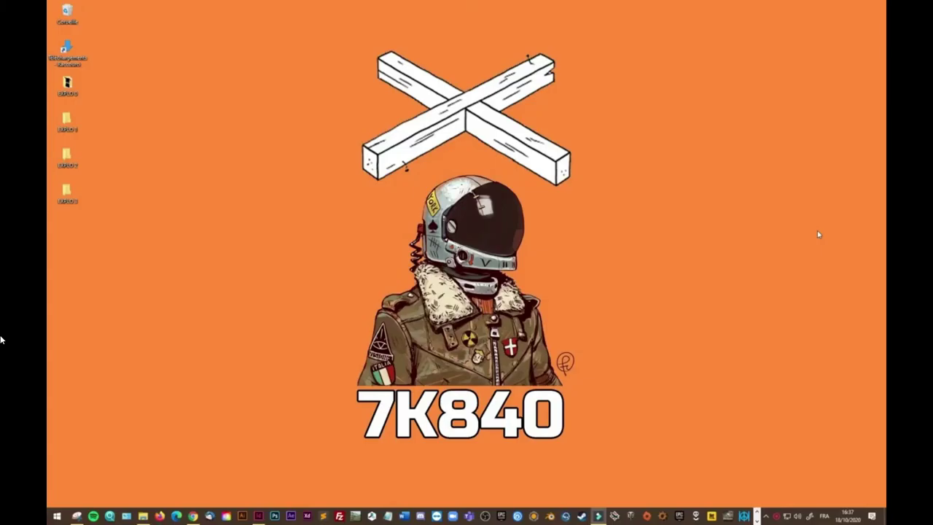